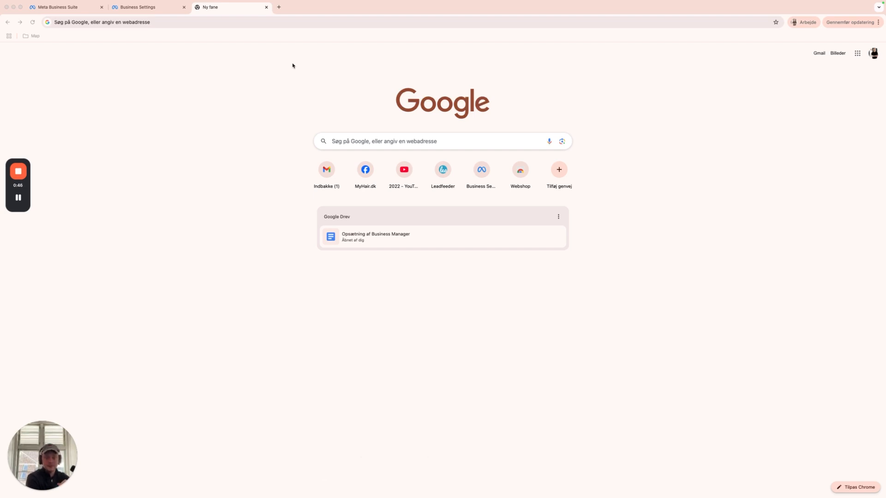
# - Search Google for 'business manager' and follow the Meta for Business result to Meta Business Suite
pyautogui.click(223, 21)
pyautogui.write('busienss')
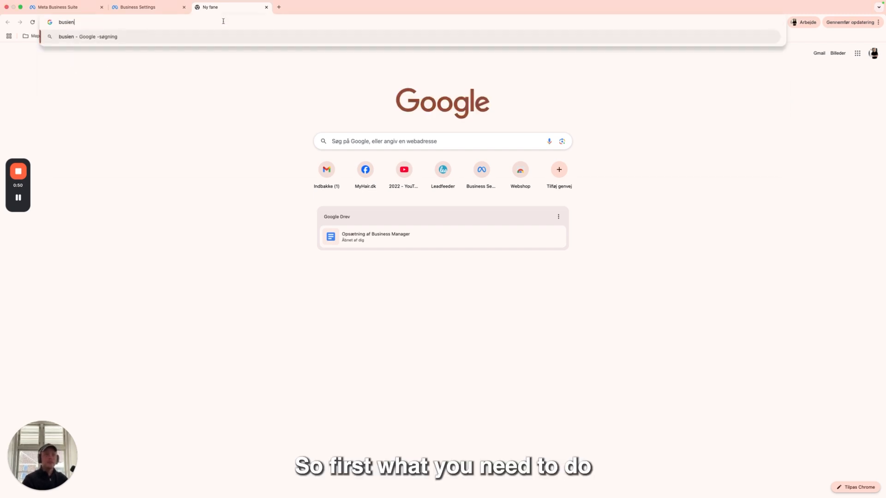
pyautogui.press('BackSpace')
pyautogui.press('BackSpace')
pyautogui.press('BackSpace')
pyautogui.press('BackSpace')
pyautogui.press('BackSpace')
pyautogui.write('ne')
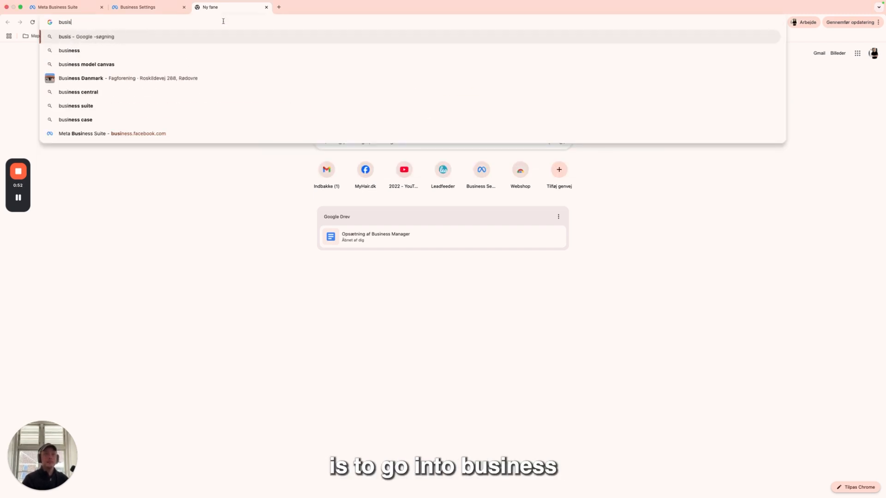
pyautogui.write('ss manager')
pyautogui.press('Return')
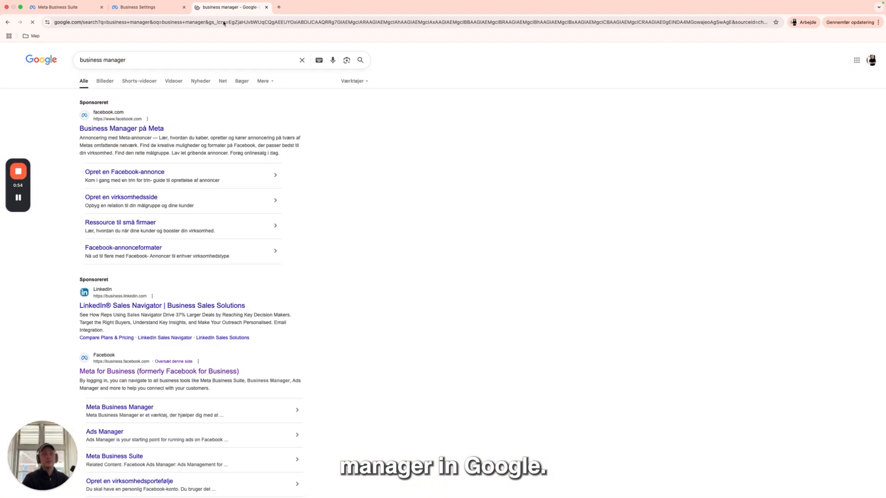
pyautogui.scroll(-4, 190, 282)
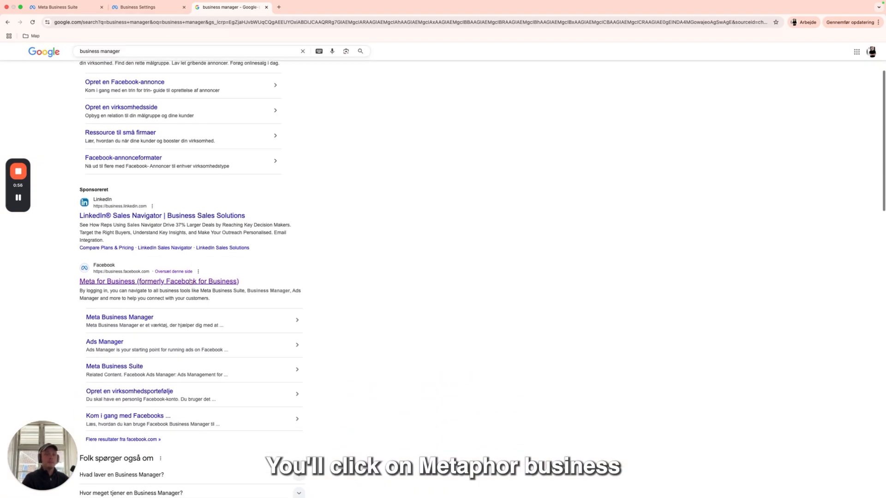
pyautogui.click(190, 281)
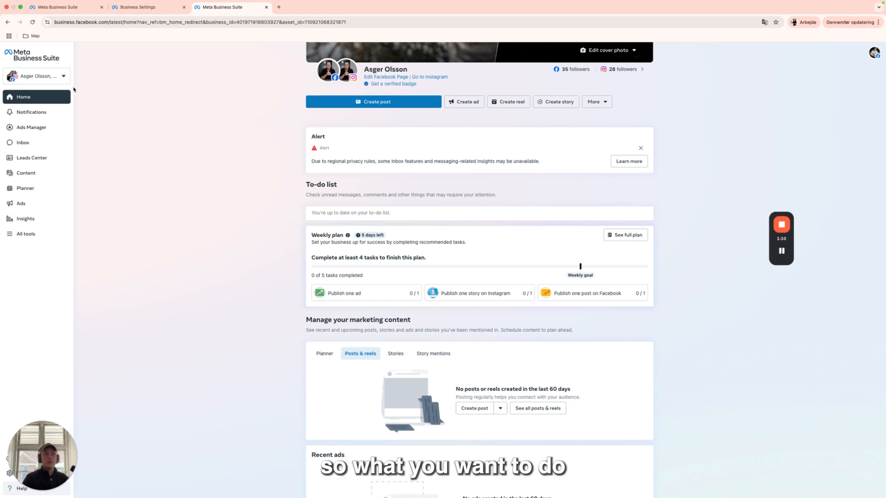
# - Open the current portfolio's business settings from the portfolio list and scroll to Business Manager
pyautogui.click(54, 78)
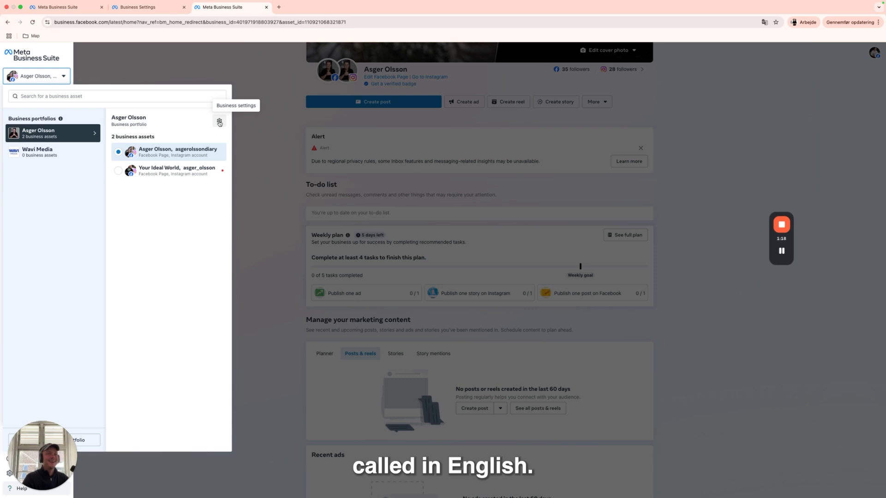
pyautogui.click(220, 122)
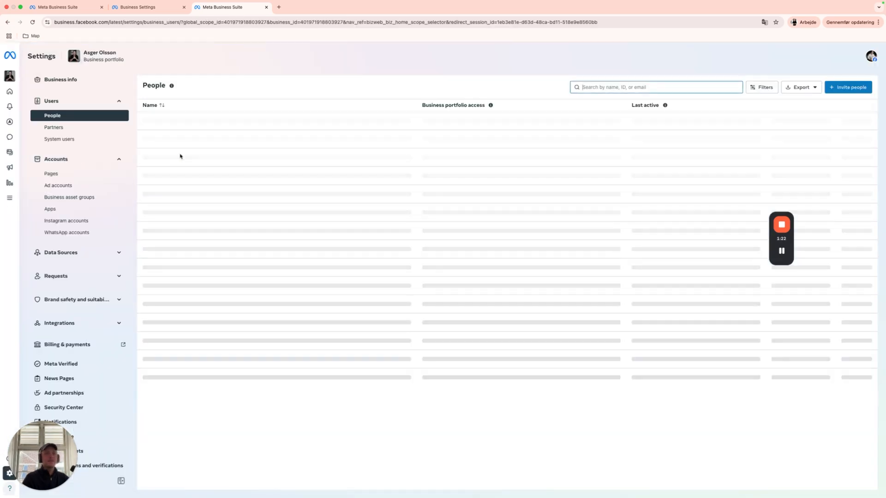
pyautogui.scroll(-2, 95, 194)
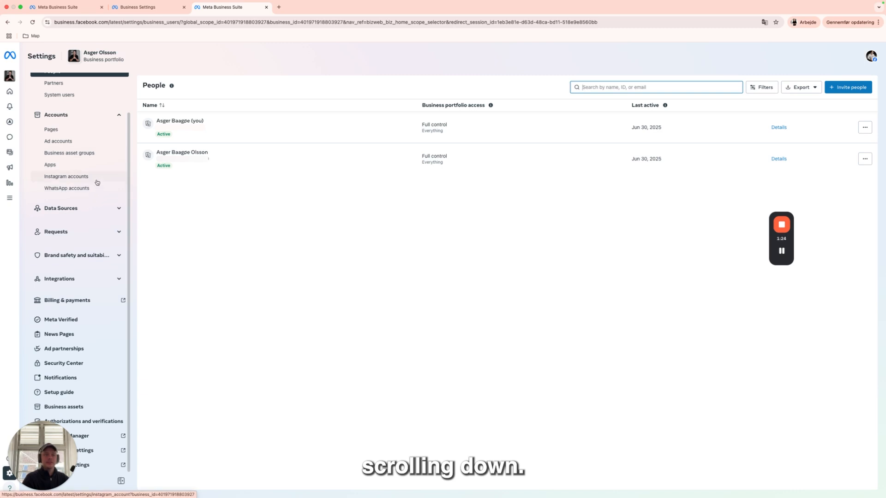
# - Switch to classic Business Manager settings, dismiss the translation popup, and show the portfolio list
pyautogui.click(92, 435)
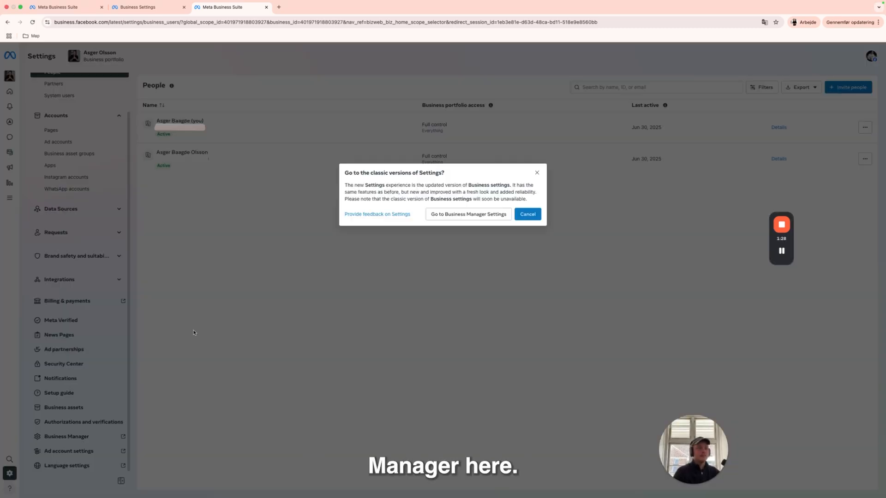
pyautogui.click(471, 213)
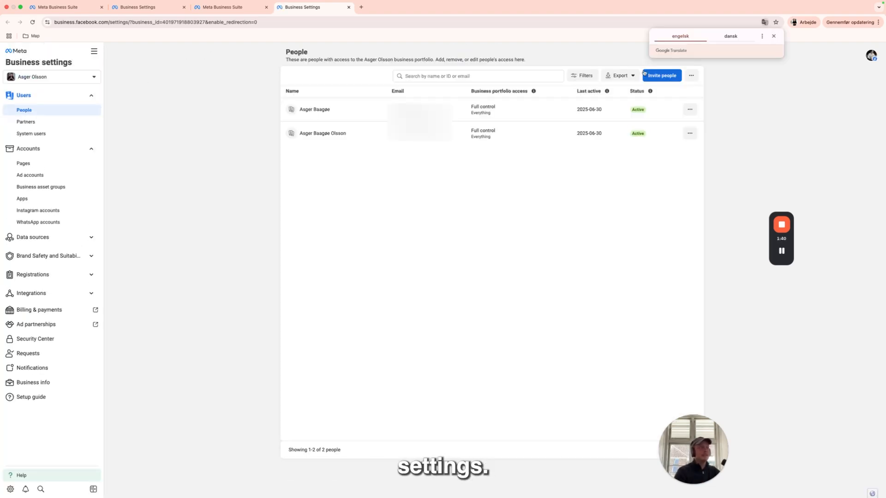
pyautogui.click(773, 36)
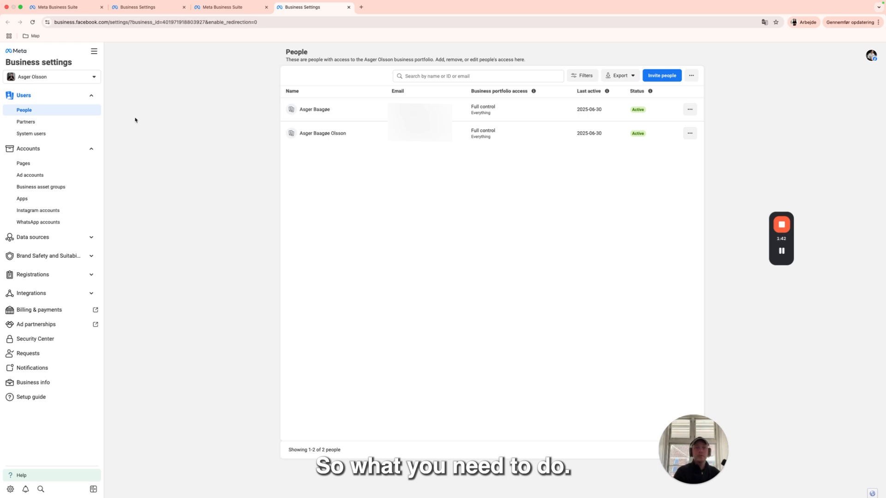
pyautogui.click(91, 79)
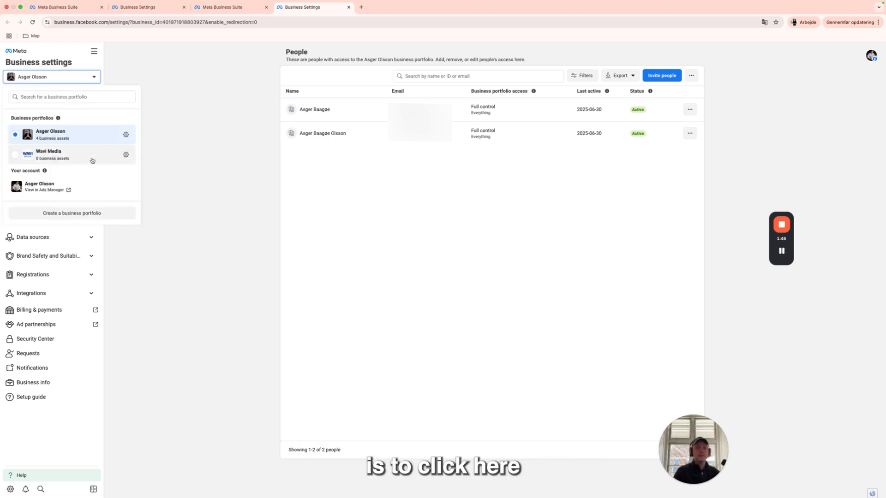
# - Create the 'Test 123' portfolio with the owner's first name, last name and business email, adding no assets
pyautogui.click(86, 215)
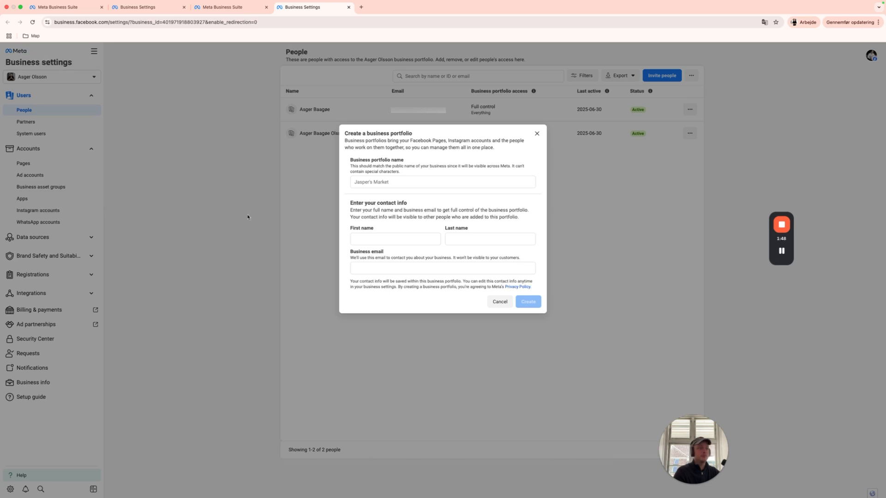
pyautogui.click(414, 182)
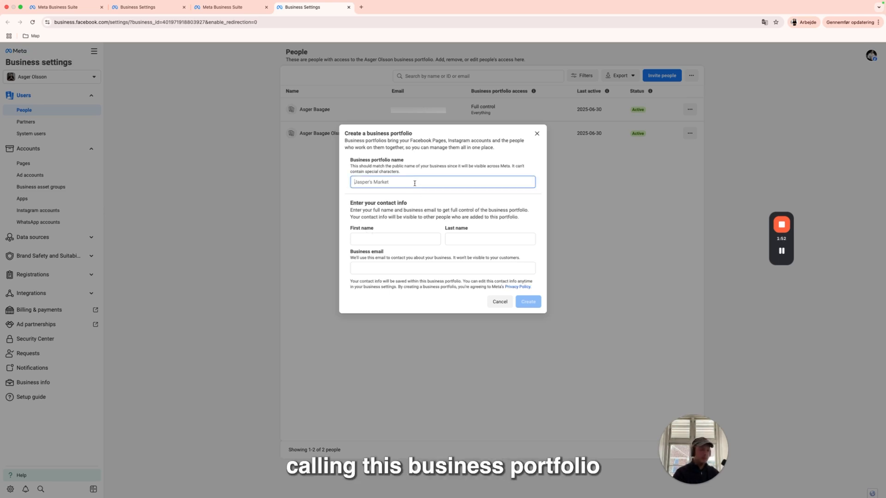
pyautogui.write('Test 123')
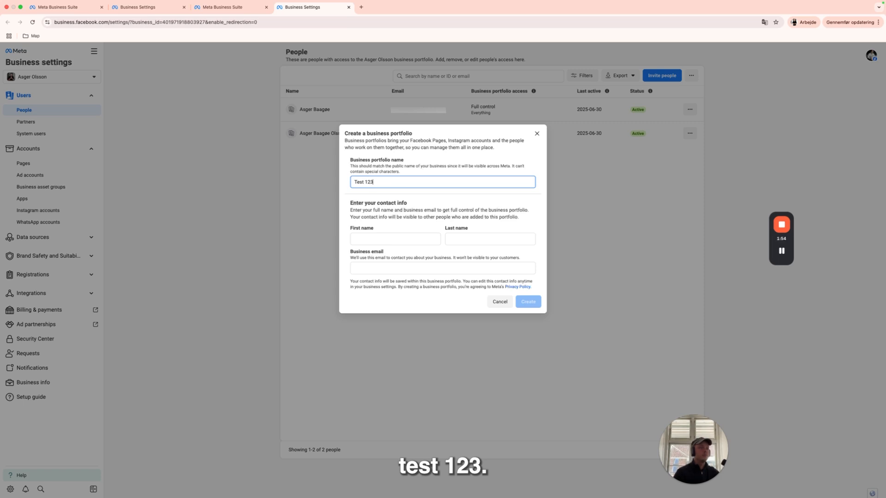
pyautogui.click(429, 236)
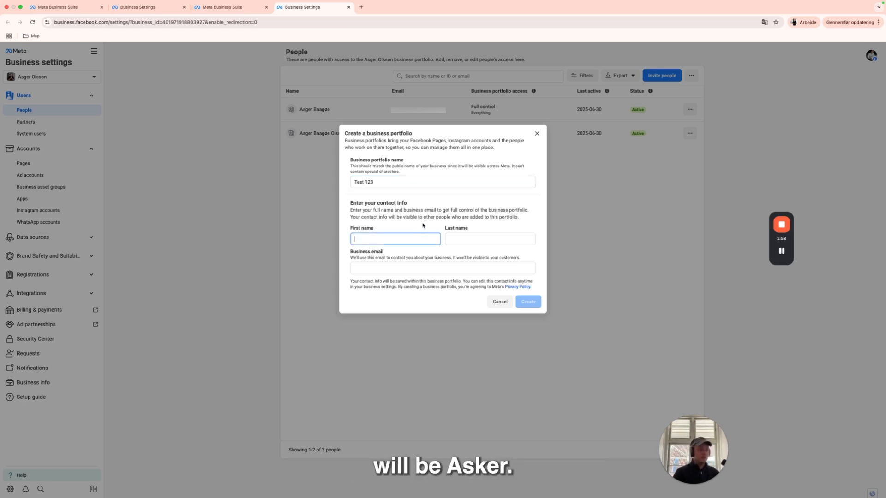
pyautogui.press('Tab')
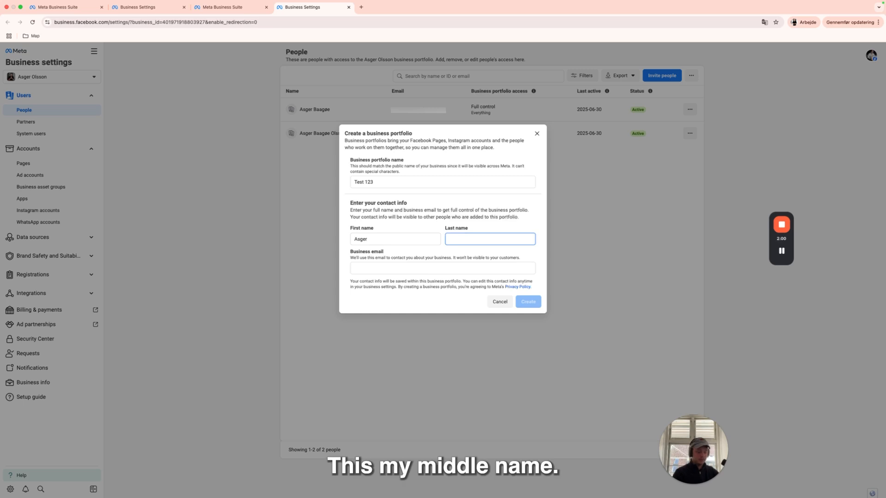
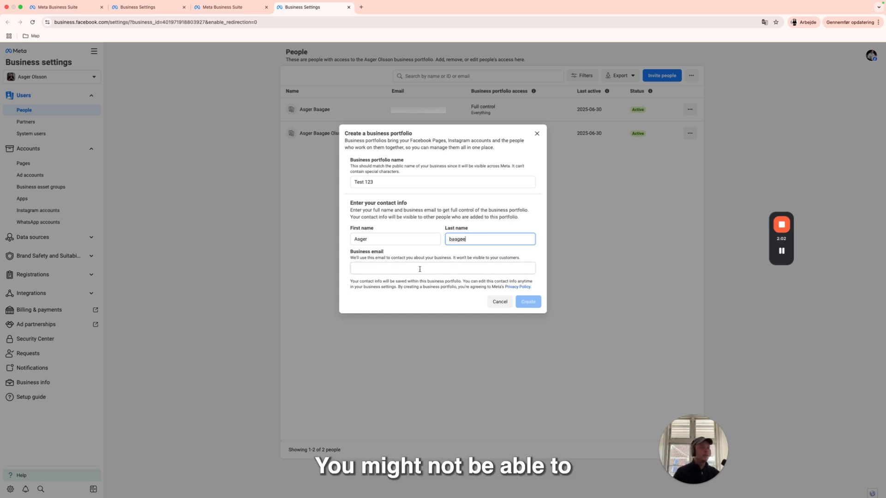
pyautogui.click(419, 269)
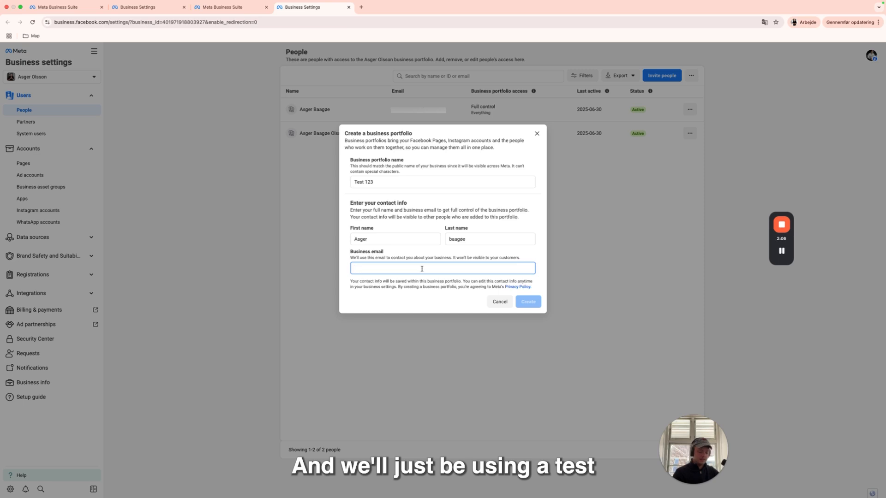
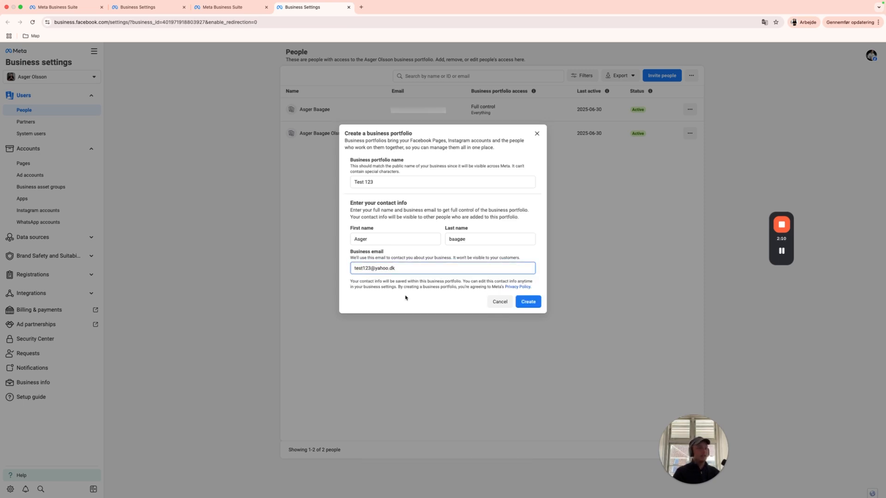
pyautogui.click(528, 312)
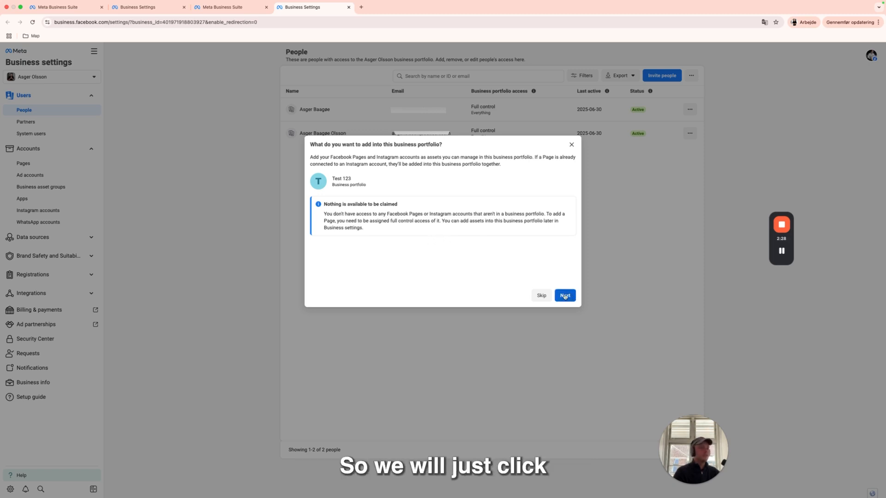
pyautogui.click(571, 144)
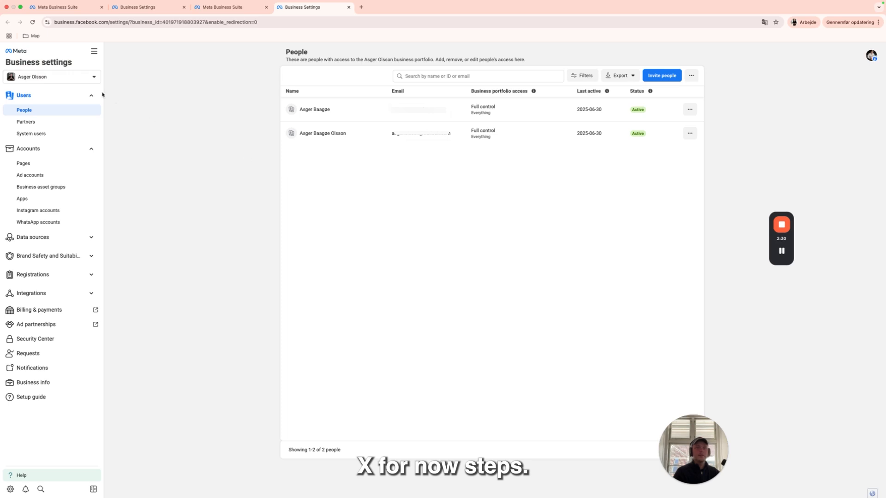
# - Open Test 123's settings and switch to the classic Business Manager settings
pyautogui.click(51, 77)
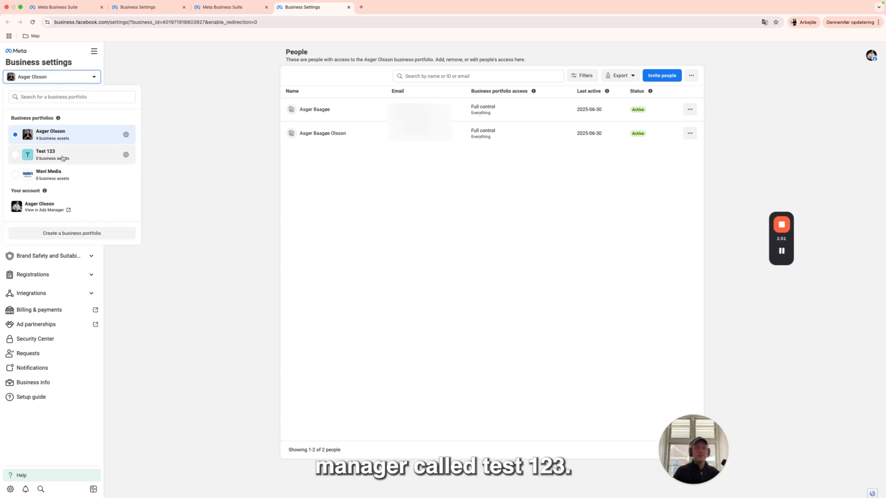
pyautogui.click(125, 156)
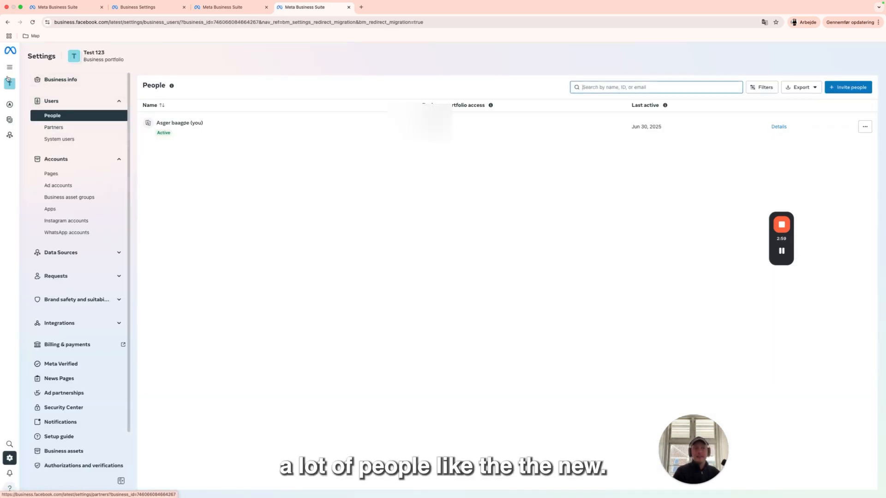
pyautogui.scroll(-2, 95, 176)
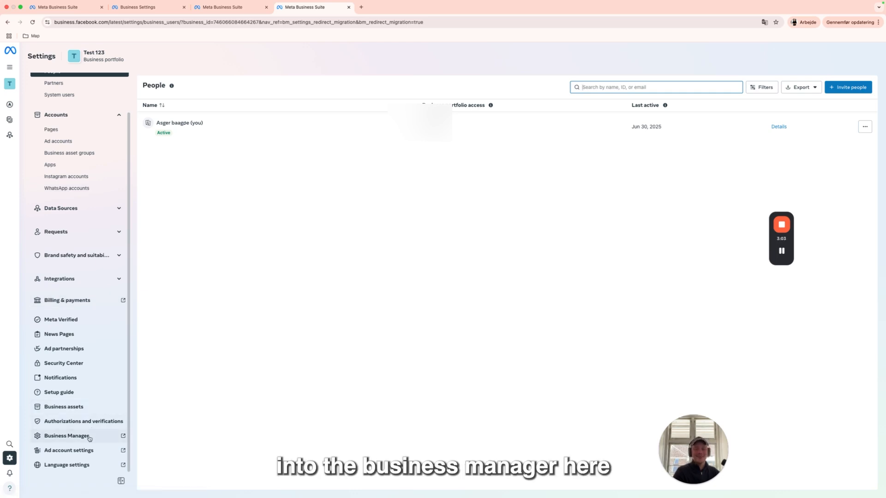
pyautogui.click(89, 438)
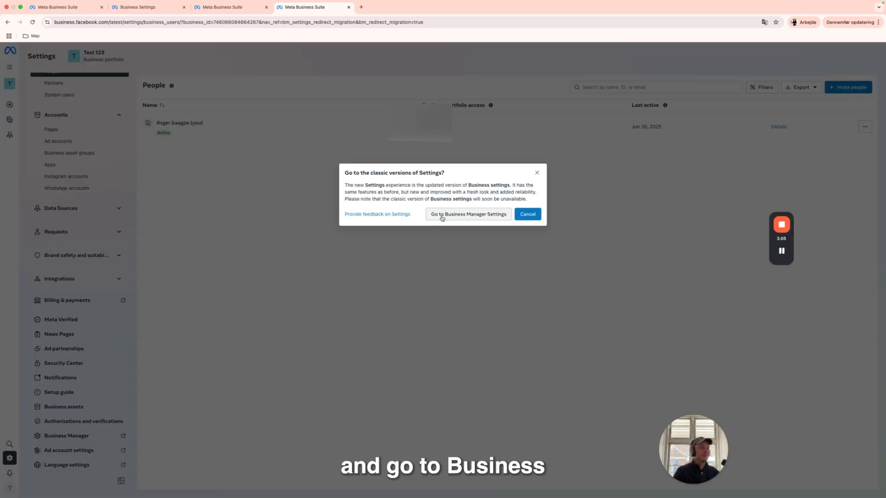
pyautogui.click(430, 216)
pyautogui.moveTo(28, 106)
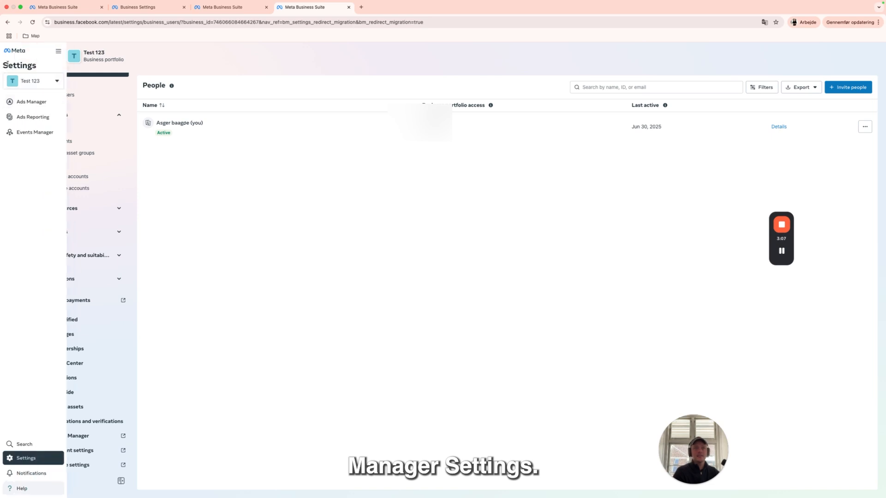
pyautogui.click(52, 83)
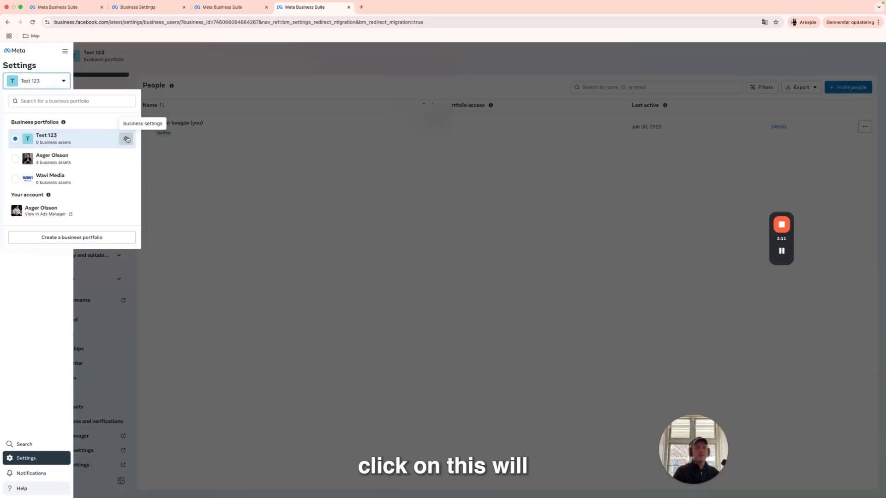
pyautogui.click(126, 140)
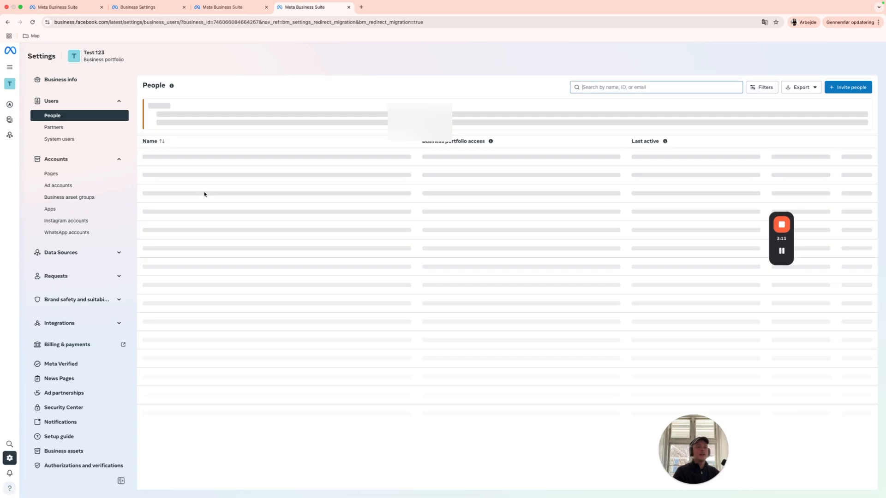
pyautogui.scroll(-1, 95, 313)
pyautogui.click(69, 436)
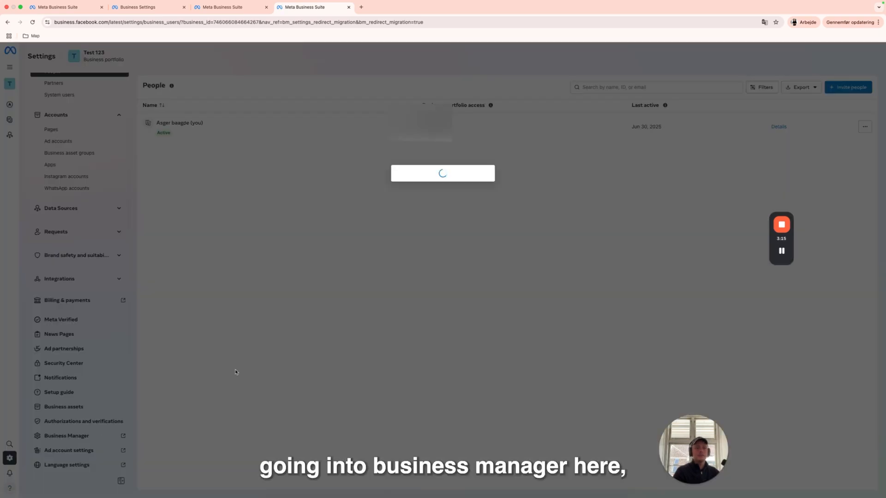
pyautogui.click(477, 219)
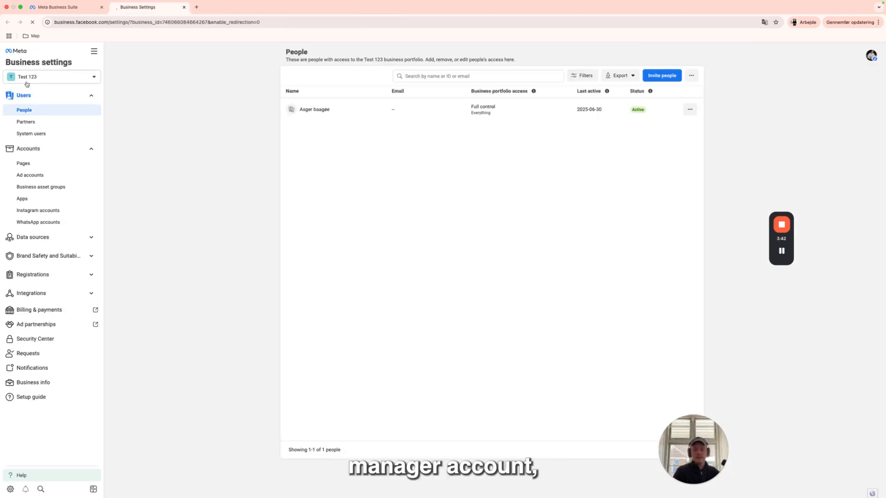
pyautogui.moveTo(346, 111); pyautogui.dragTo(278, 111)
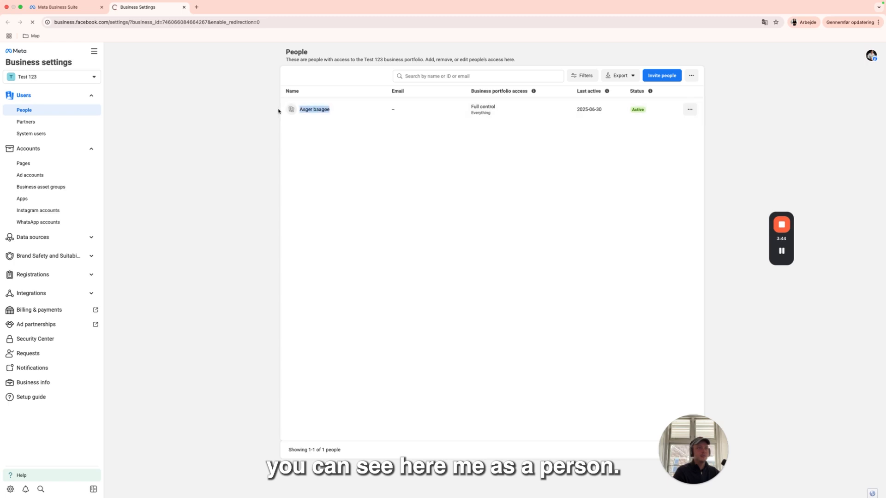
pyautogui.click(332, 127)
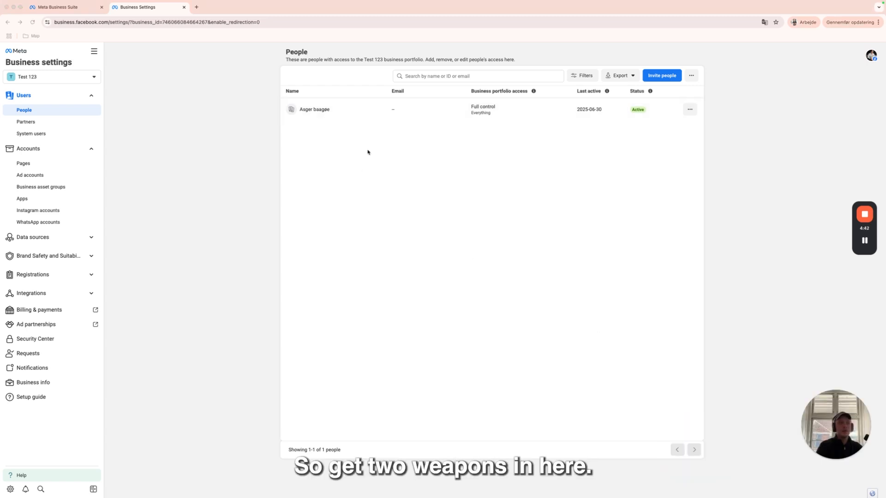
pyautogui.click(665, 77)
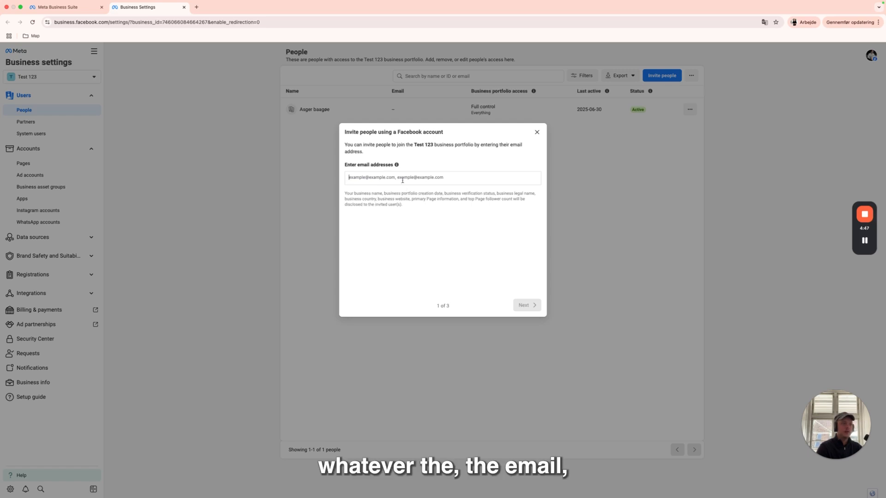
pyautogui.click(402, 180)
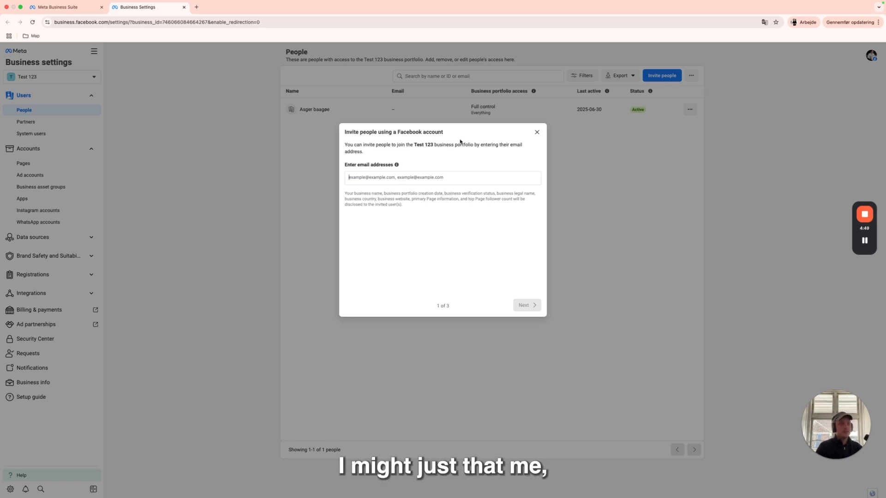
pyautogui.click(535, 133)
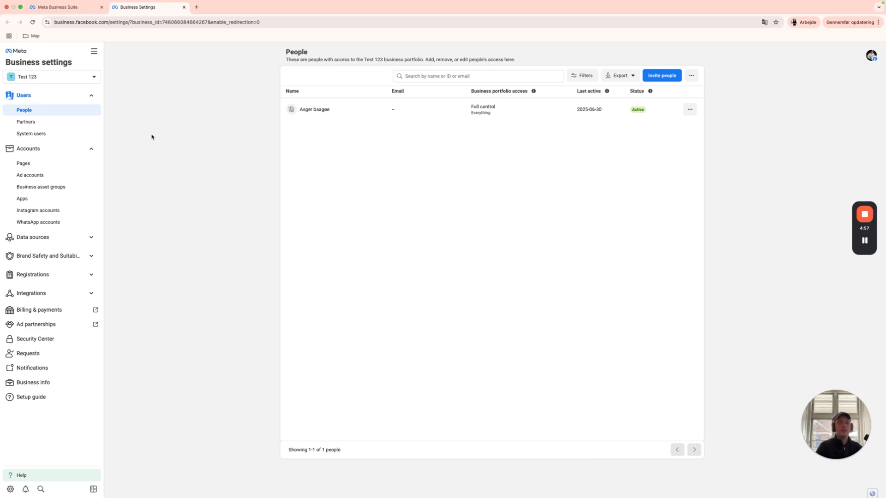
pyautogui.click(77, 125)
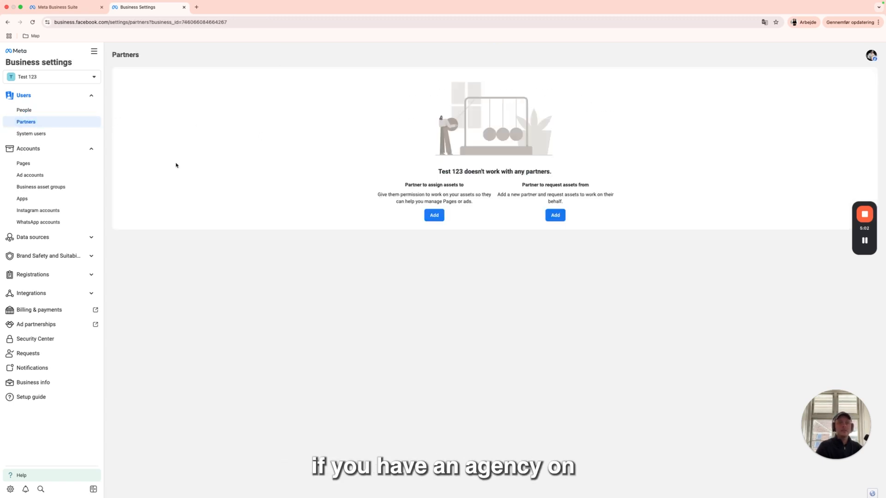
pyautogui.click(53, 114)
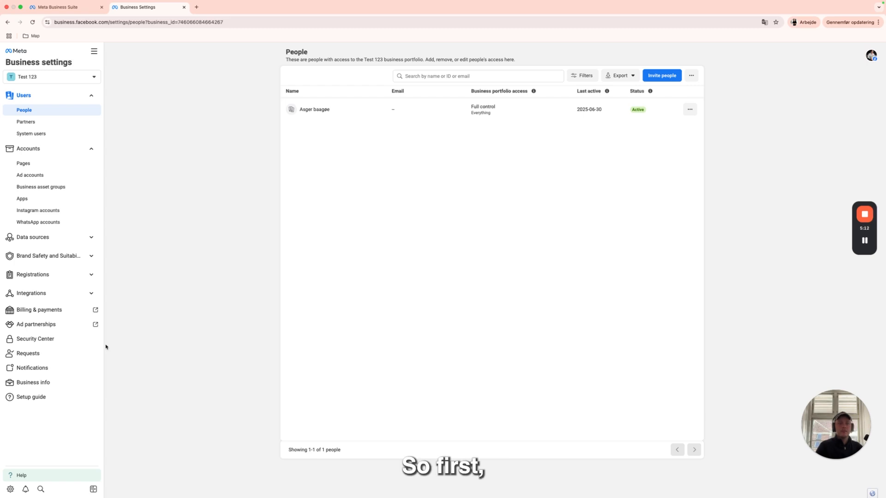
# - Open Business info and start editing the business details at the legal business name field
pyautogui.click(70, 384)
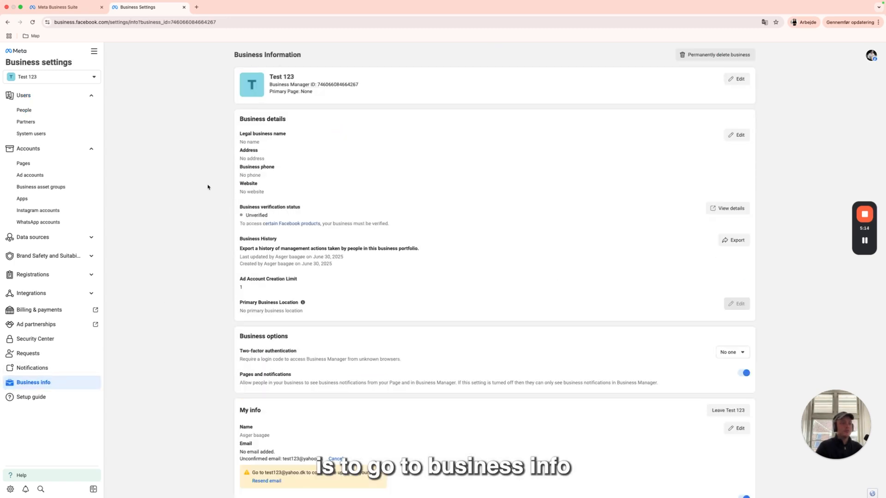
pyautogui.click(737, 134)
pyautogui.click(415, 148)
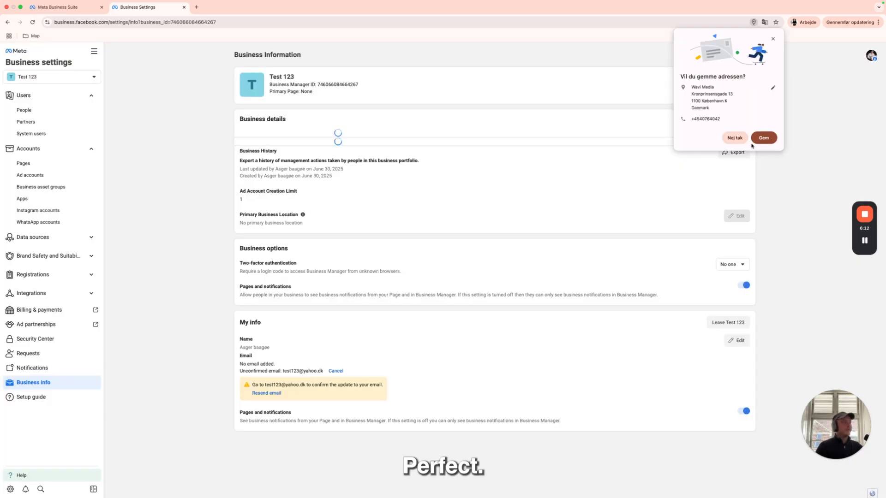
pyautogui.click(762, 137)
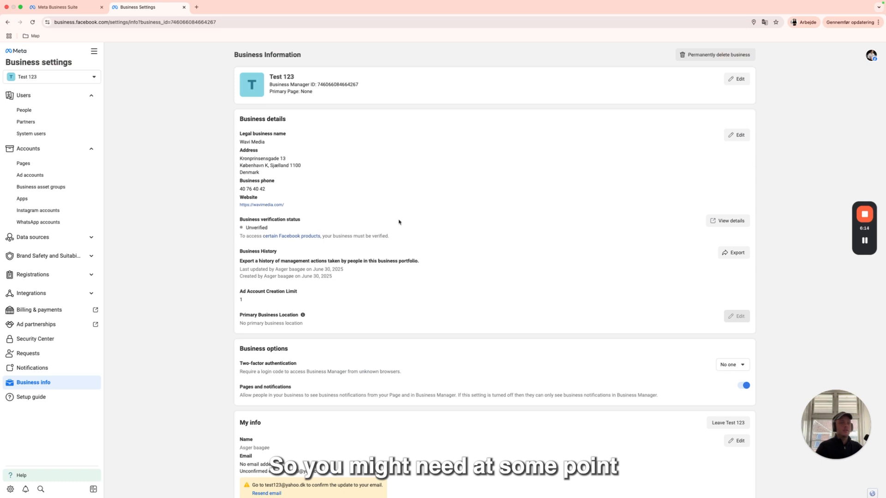
# - View the verification details and check the two-factor requirement, leaving it at No one
pyautogui.click(718, 220)
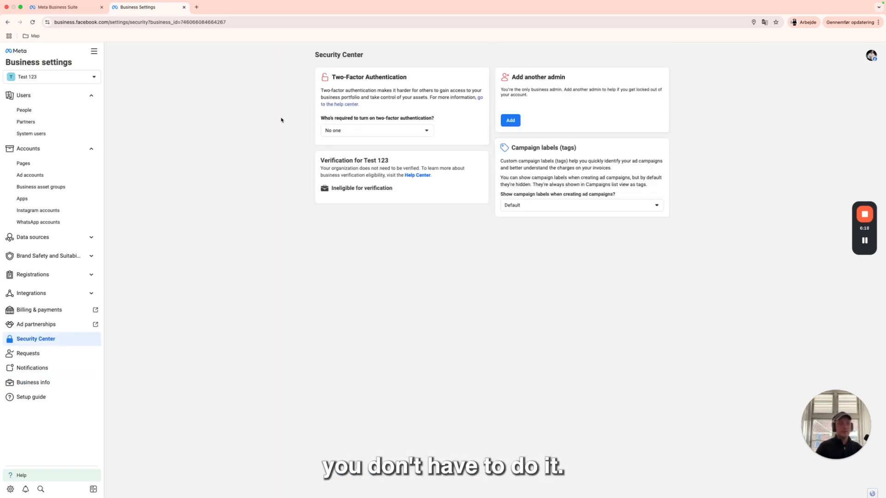
pyautogui.press('super+bracketleft')
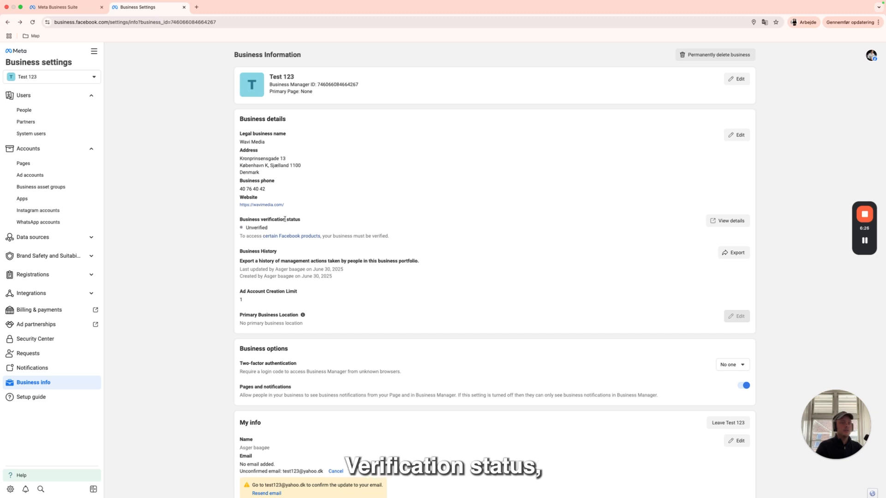
pyautogui.click(727, 221)
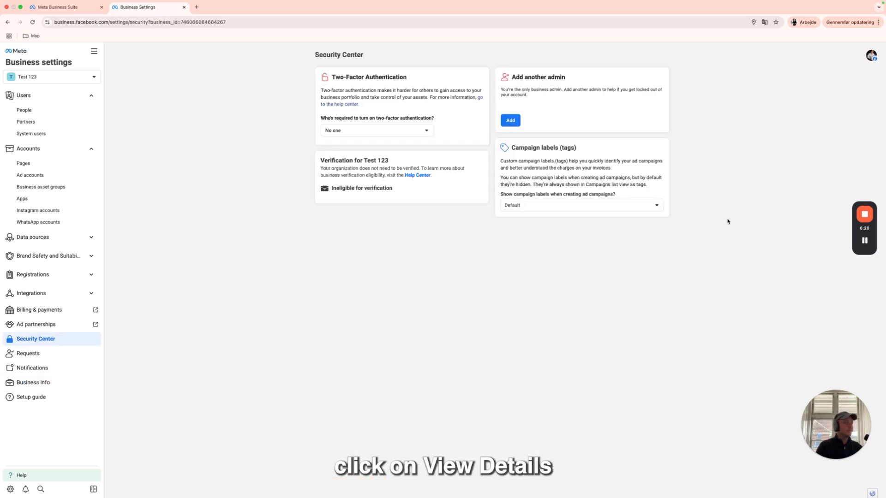
pyautogui.click(397, 133)
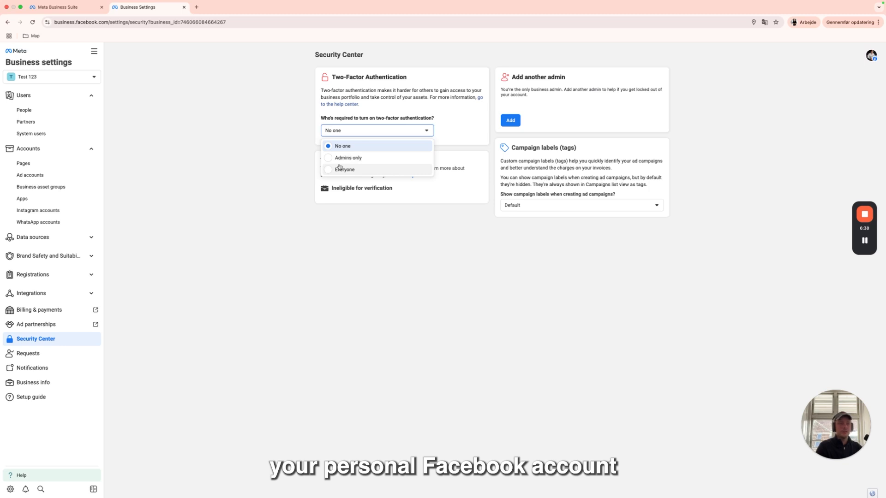
pyautogui.click(287, 157)
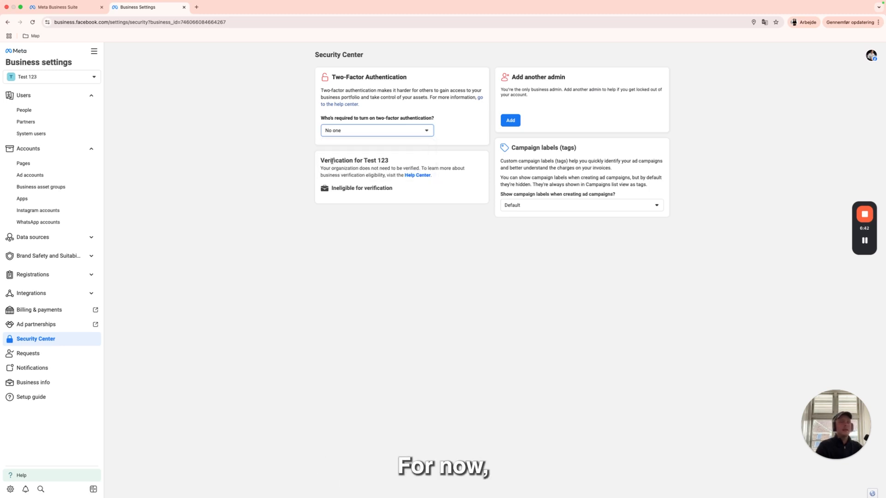
pyautogui.click(373, 132)
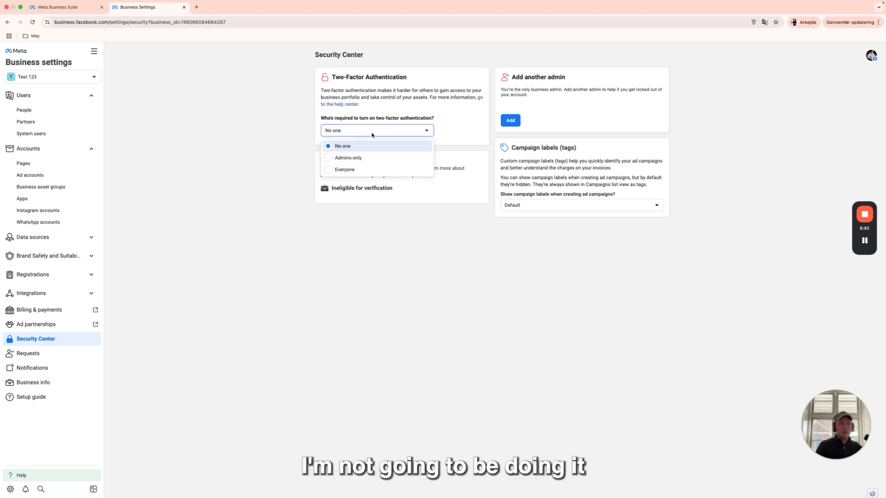
pyautogui.click(217, 154)
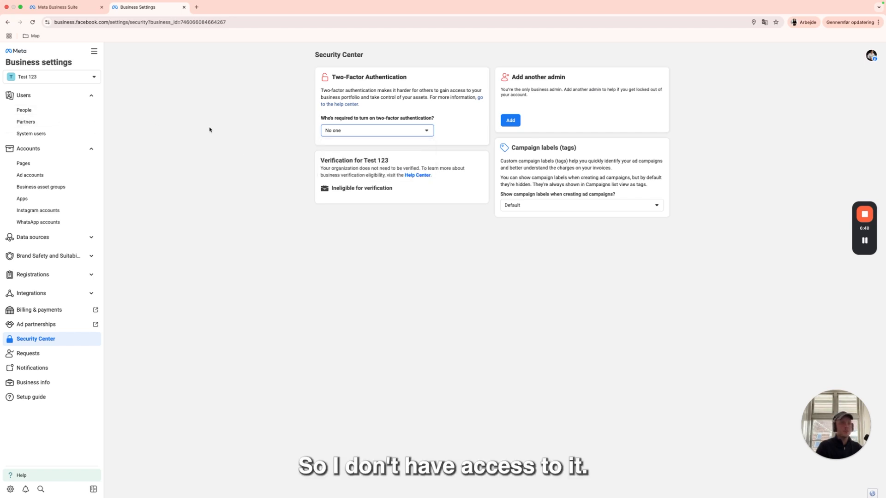
pyautogui.click(355, 131)
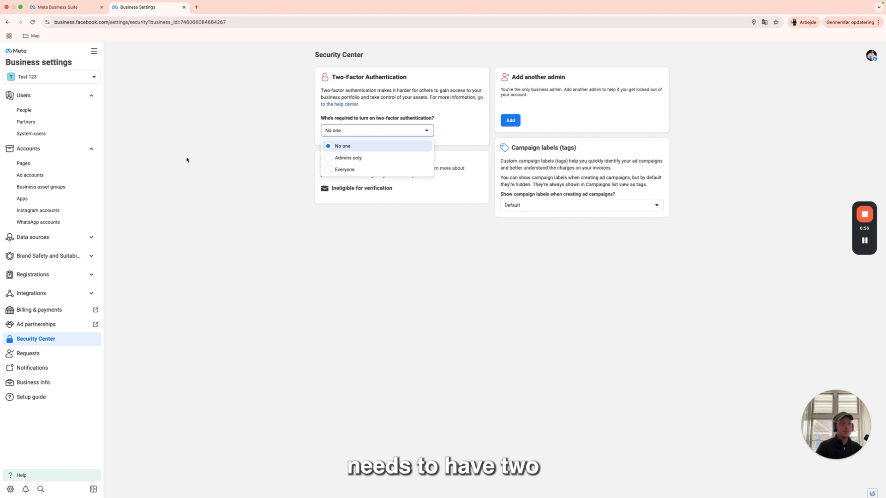
pyautogui.click(204, 152)
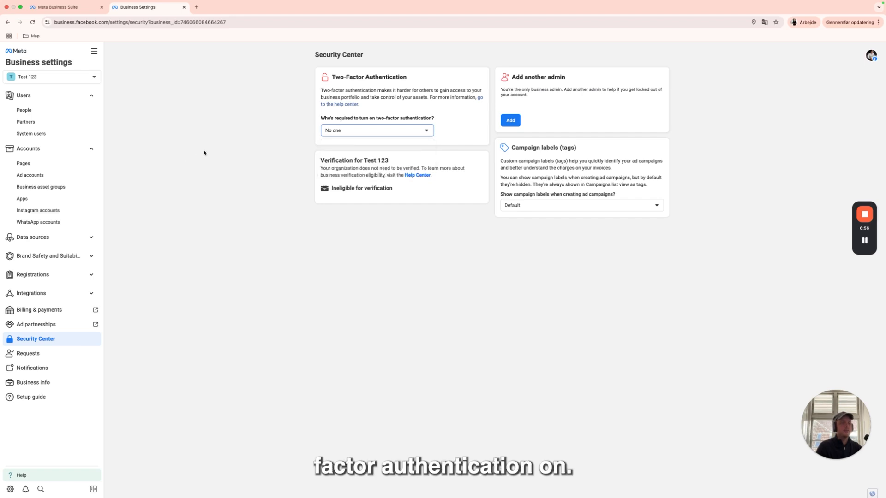
pyautogui.click(197, 7)
# - Go to facebook.com, open Settings & privacy > Settings, then Accounts Center in a new tab
pyautogui.write('fa')
pyautogui.press('Return')
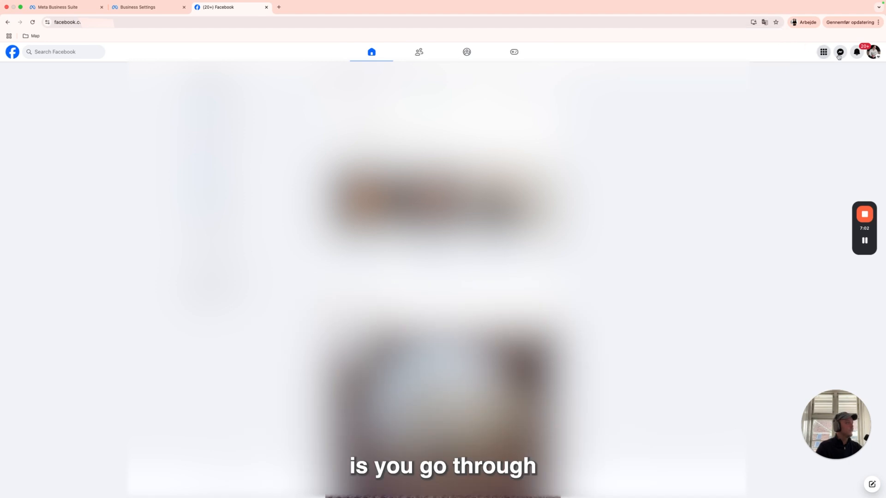
pyautogui.click(773, 36)
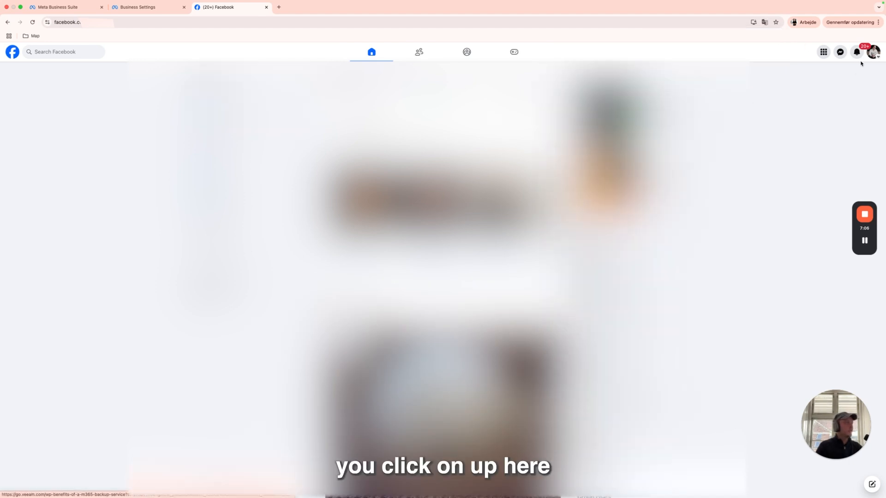
pyautogui.click(873, 52)
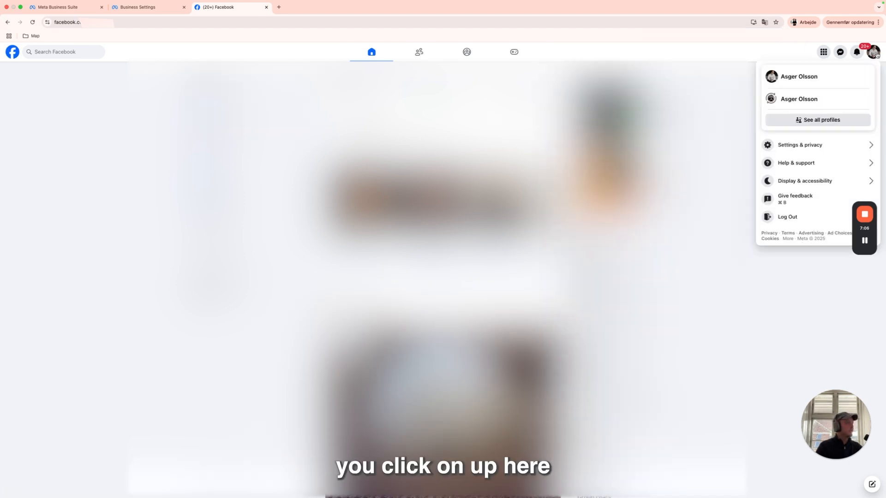
pyautogui.click(803, 146)
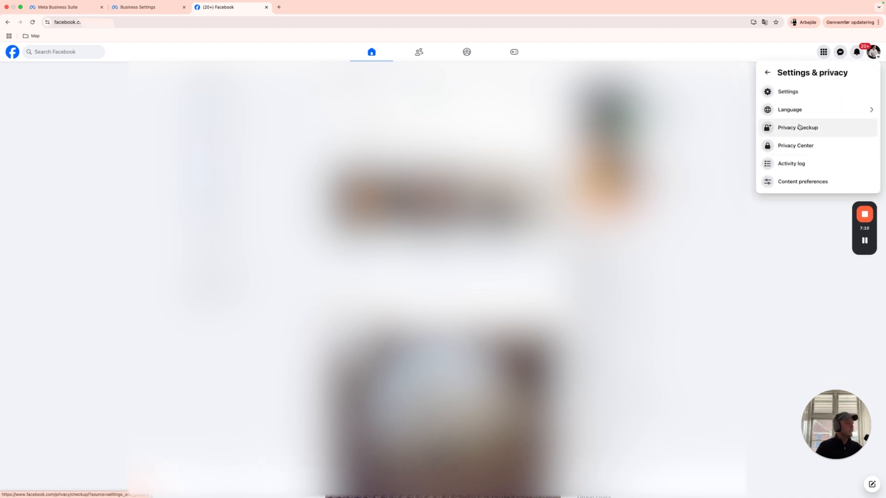
pyautogui.click(794, 94)
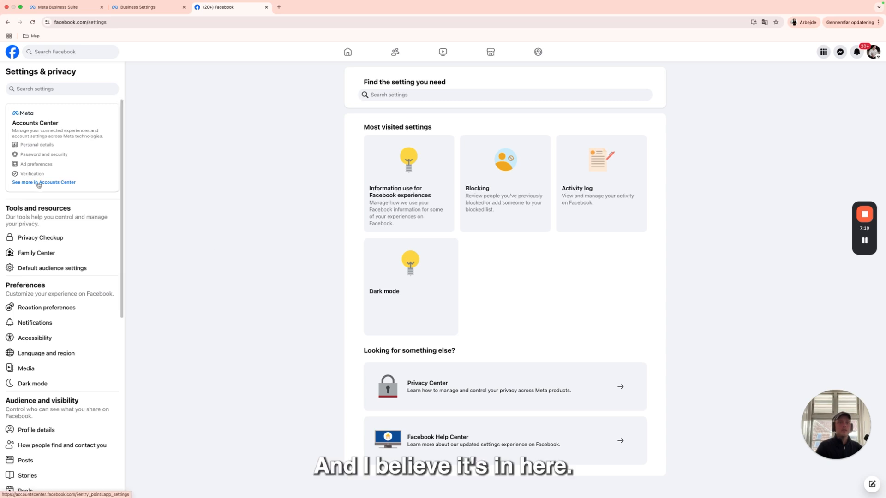
pyautogui.click(39, 183)
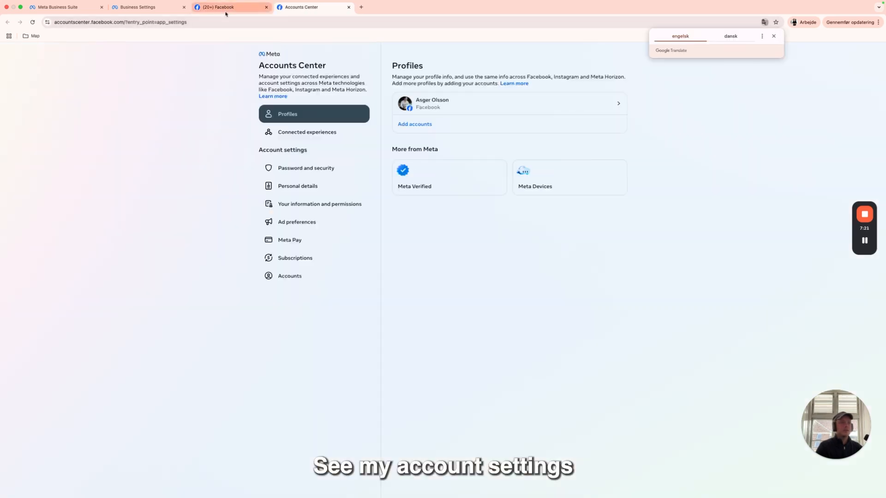
# - Turn on two-factor authentication for the Facebook account by entering the authenticator app code
pyautogui.click(315, 166)
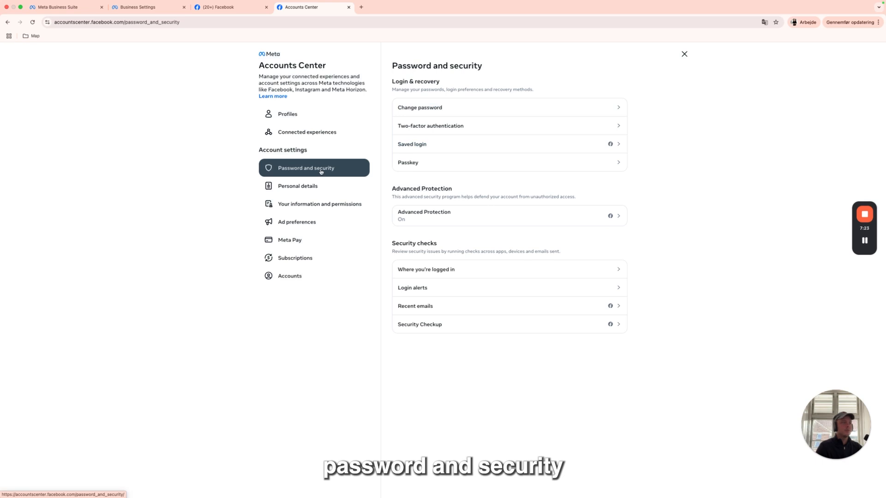
pyautogui.click(458, 132)
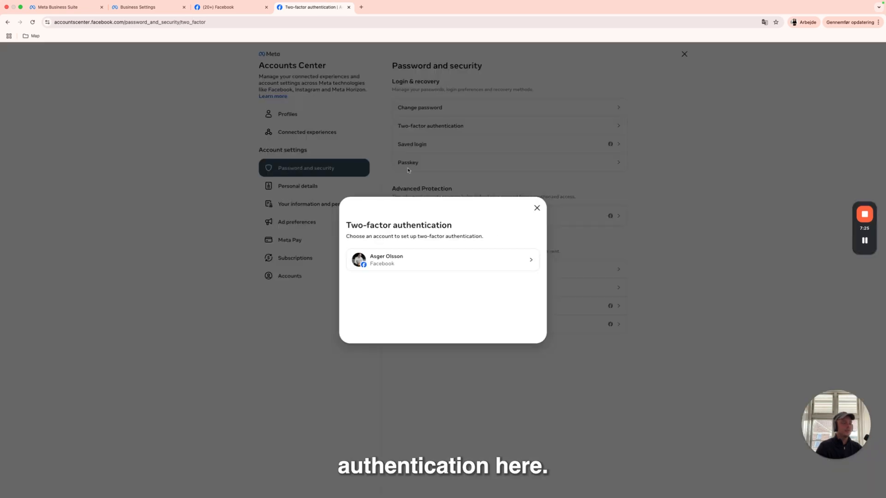
pyautogui.click(392, 263)
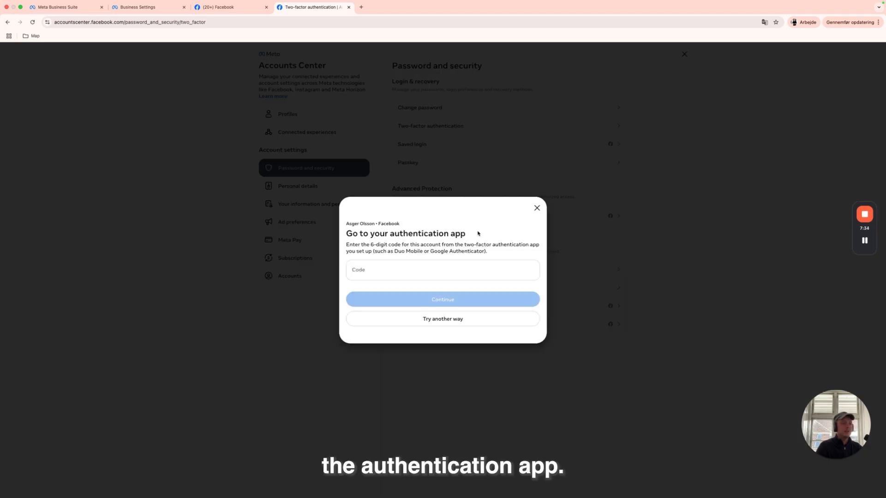
pyautogui.click(408, 270)
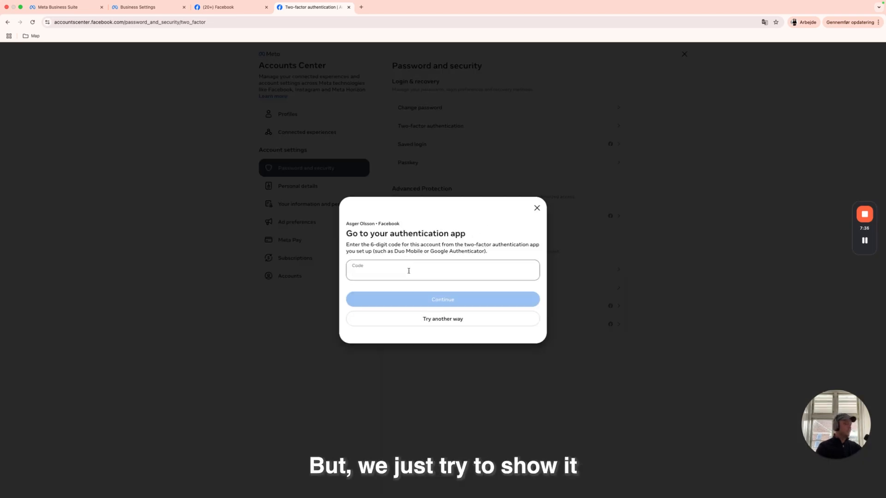
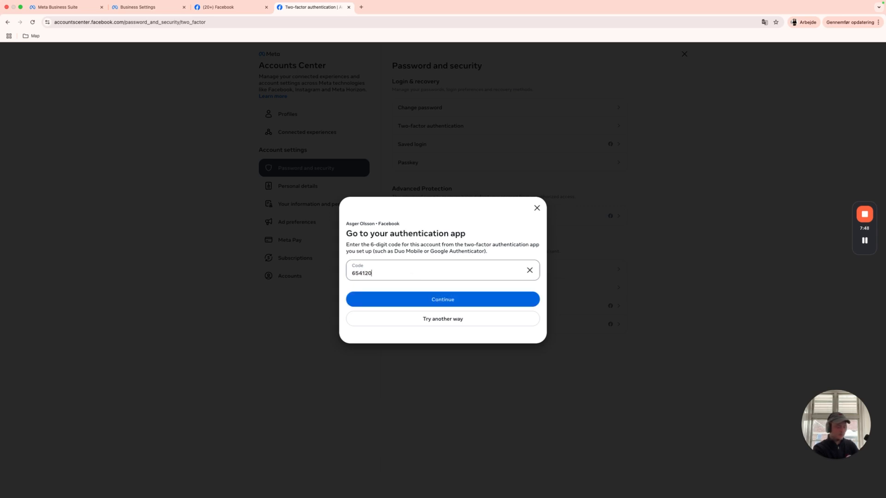
pyautogui.press('Return')
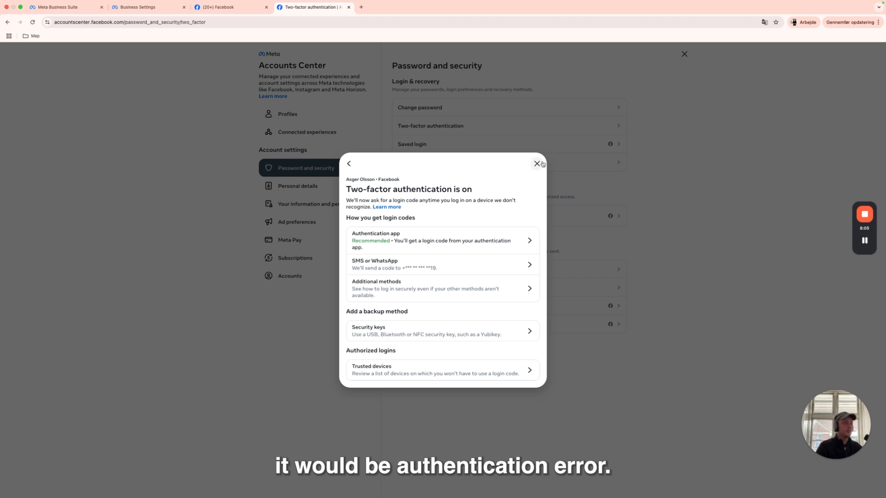
# - Review the Authentication app and Text message login methods, then go back to business settings
pyautogui.click(434, 240)
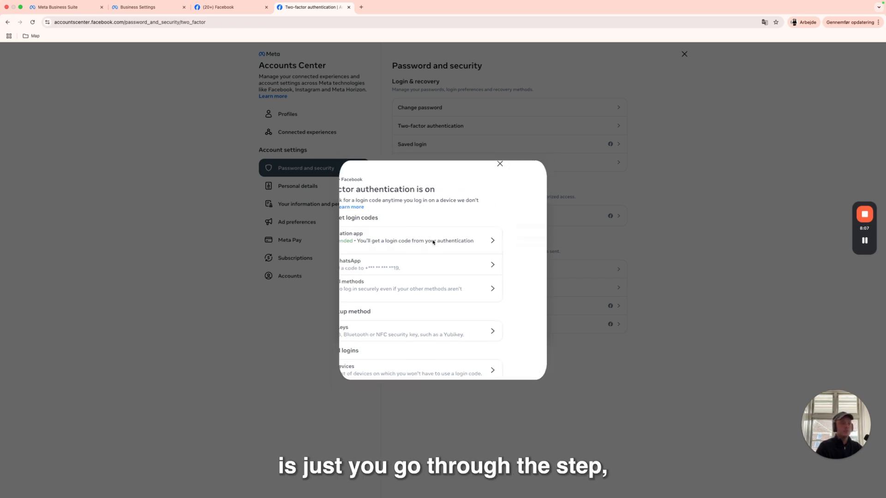
pyautogui.click(348, 211)
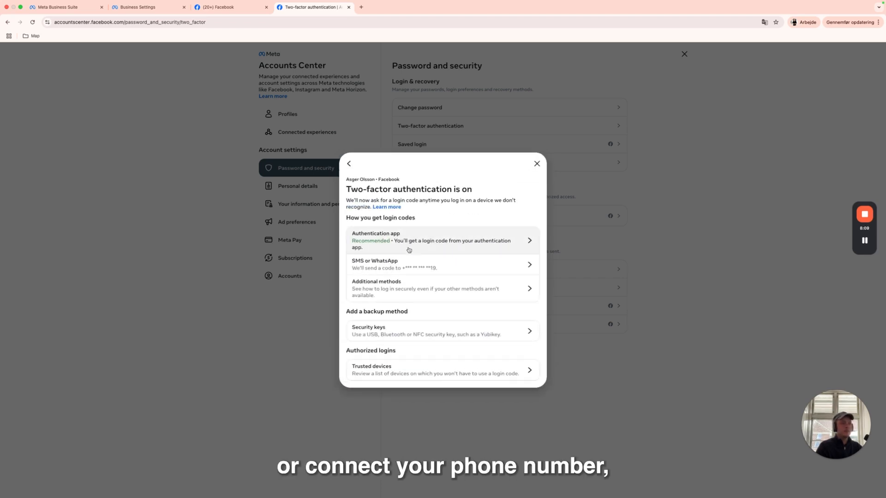
pyautogui.click(419, 262)
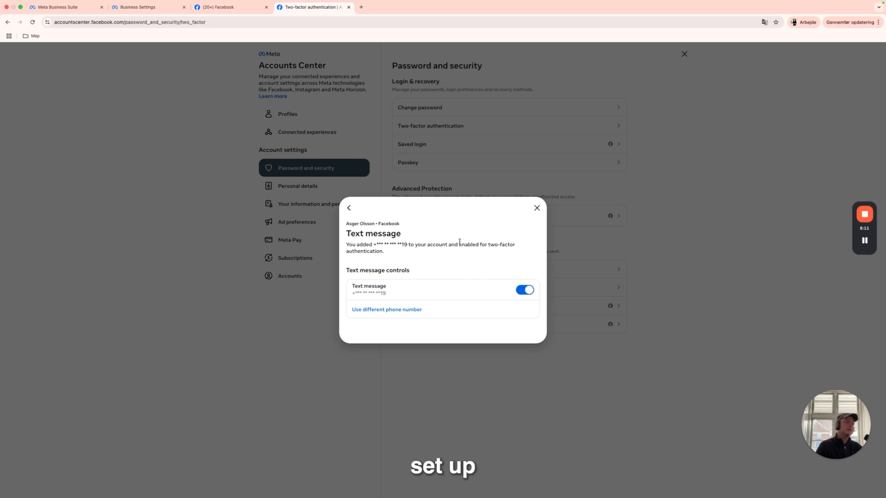
pyautogui.click(535, 209)
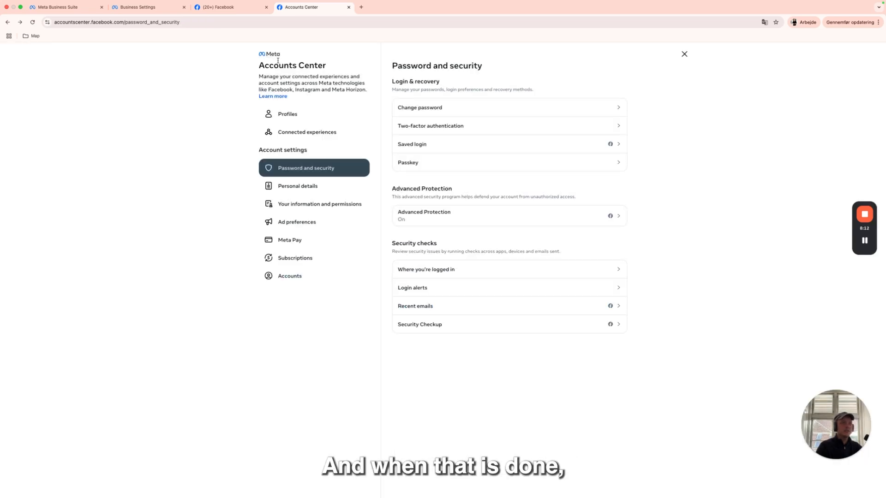
pyautogui.click(139, 7)
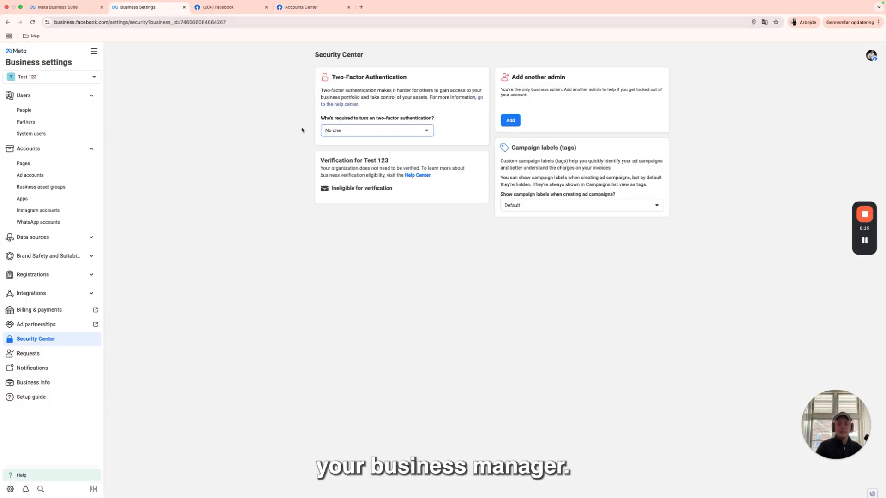
# - Leave the Security Center two-factor requirement at No one and open the Business info page
pyautogui.click(360, 129)
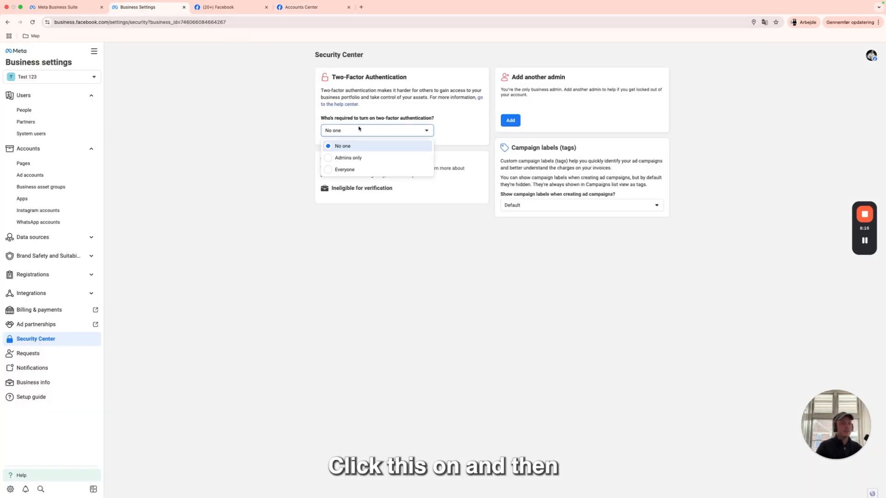
pyautogui.click(261, 154)
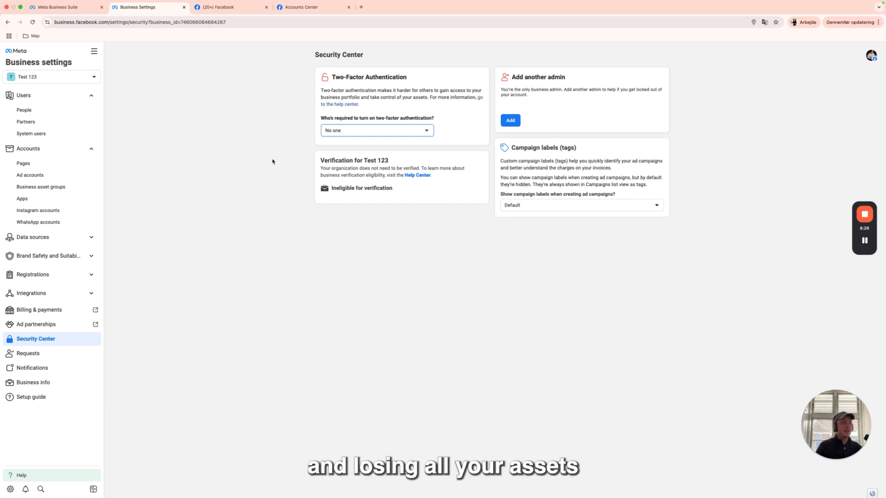
pyautogui.click(275, 160)
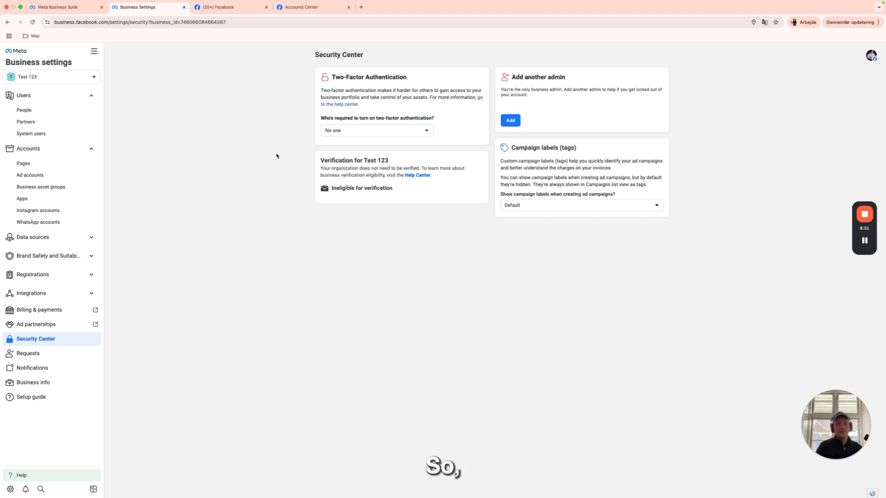
pyautogui.click(355, 129)
pyautogui.click(288, 128)
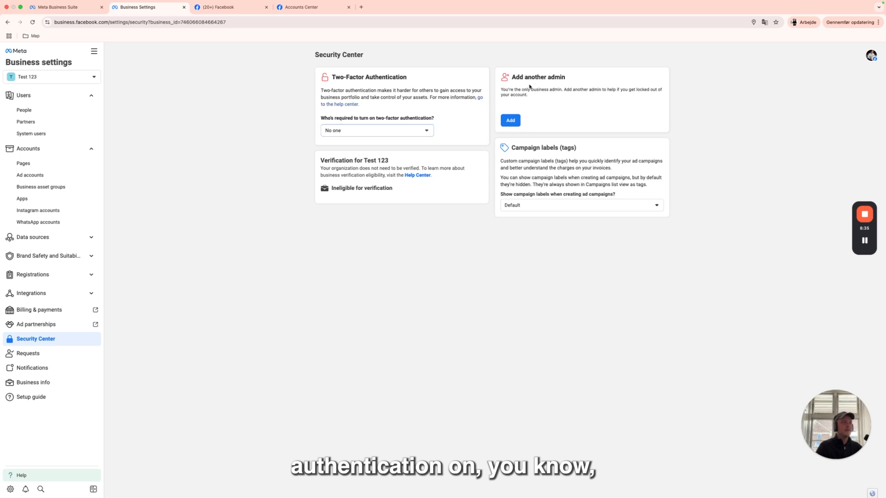
pyautogui.moveTo(494, 73); pyautogui.dragTo(544, 103)
pyautogui.click(543, 117)
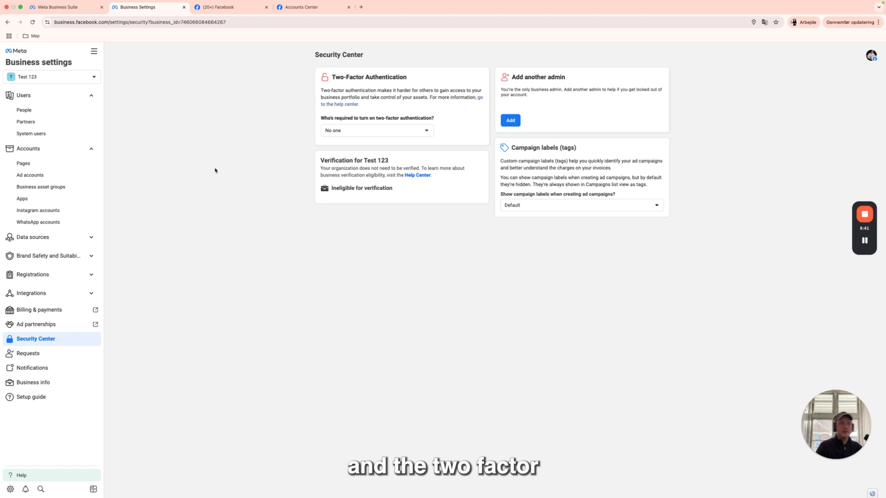
pyautogui.click(48, 385)
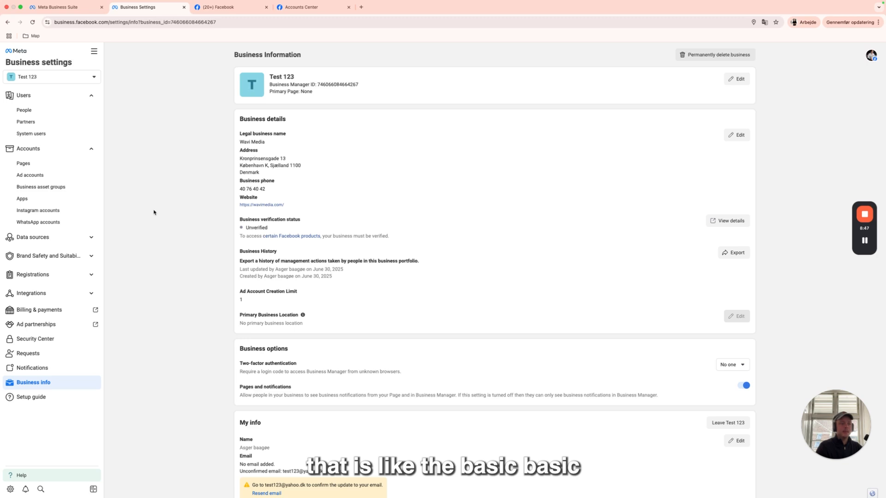
pyautogui.scroll(-1, 172, 232)
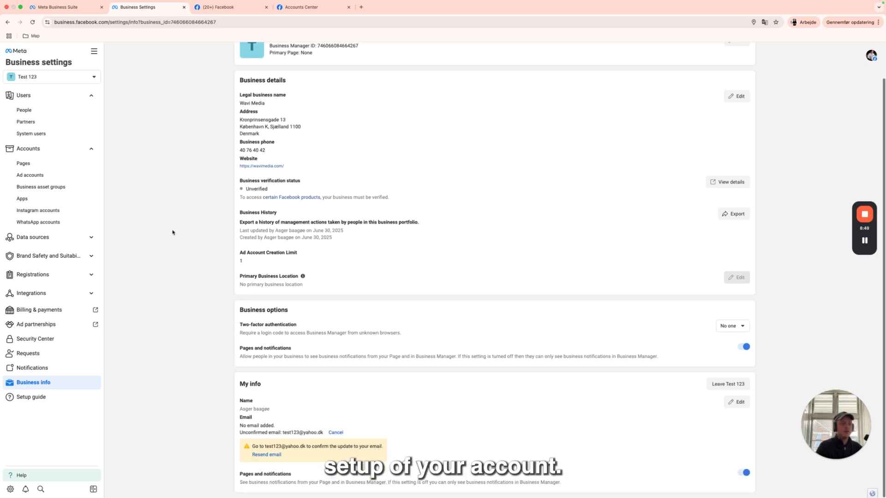
# - Add the domain wavimedia.com under Brand Safety and Suitability > Domains
pyautogui.click(53, 255)
pyautogui.click(54, 270)
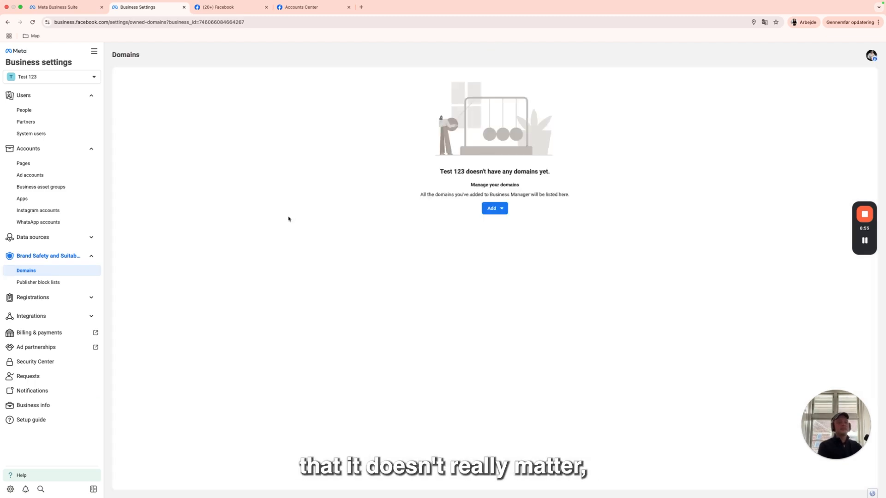
pyautogui.click(495, 212)
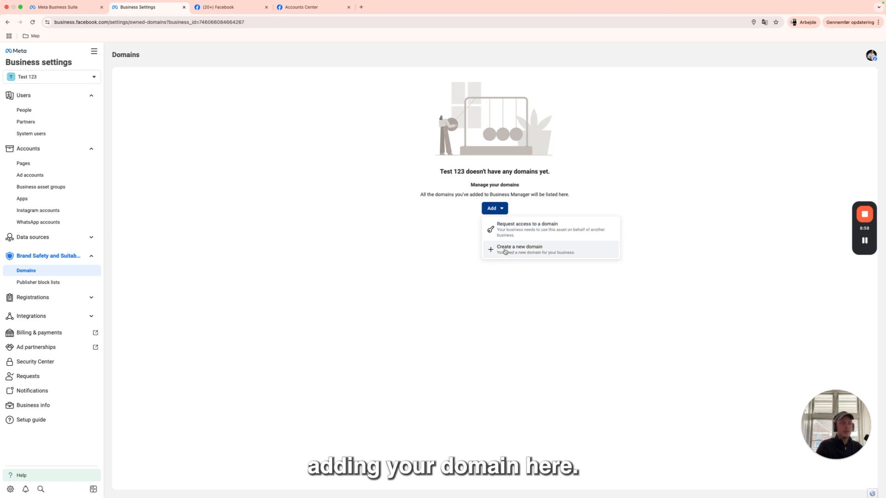
pyautogui.click(212, 270)
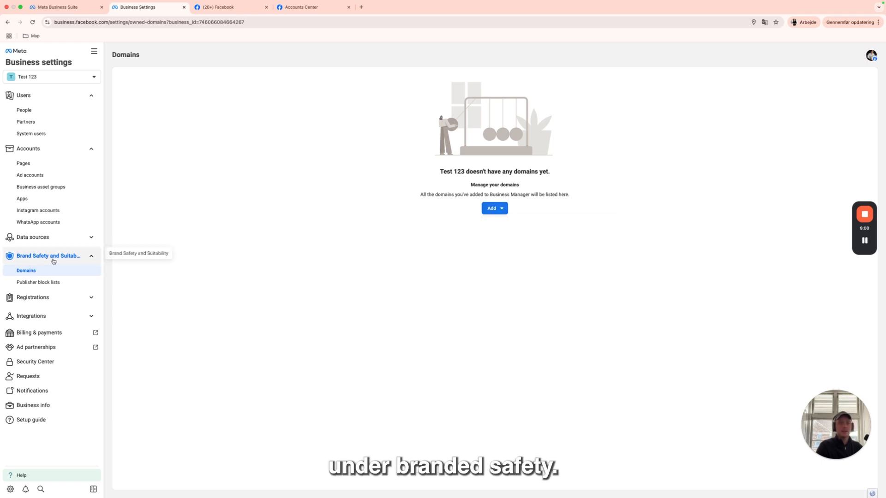
pyautogui.click(501, 208)
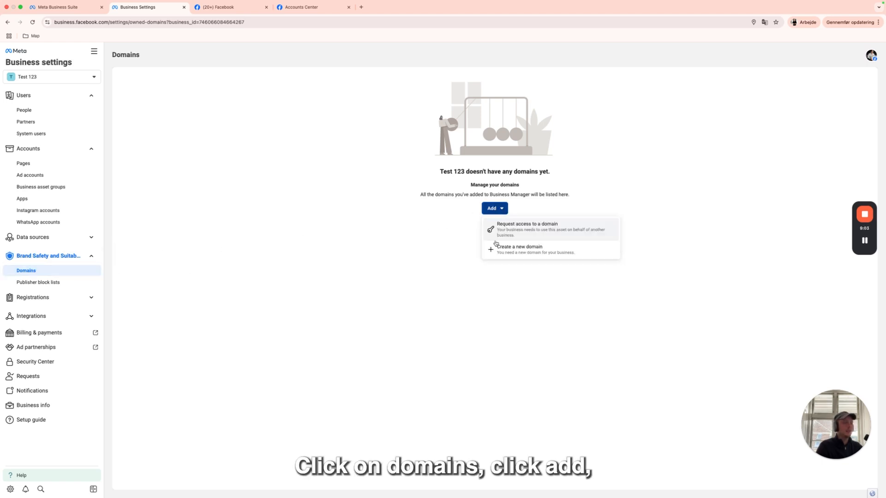
pyautogui.click(500, 254)
pyautogui.click(439, 210)
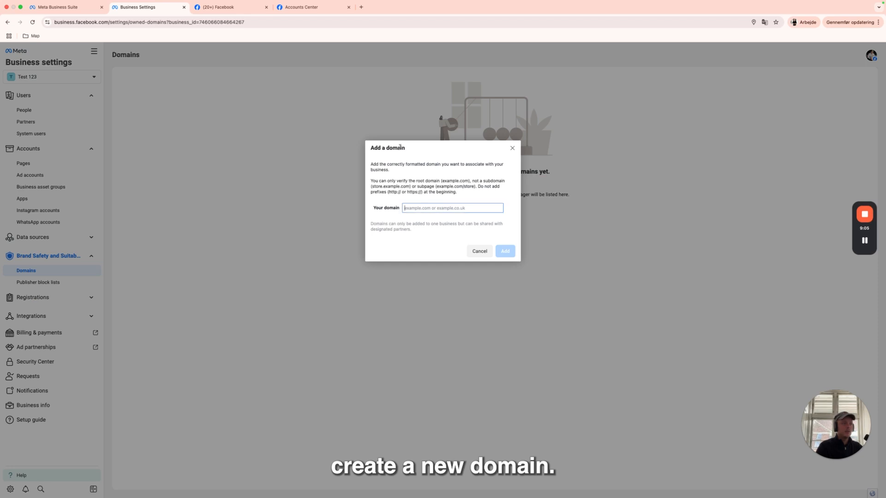
pyautogui.write('wavimedia.com')
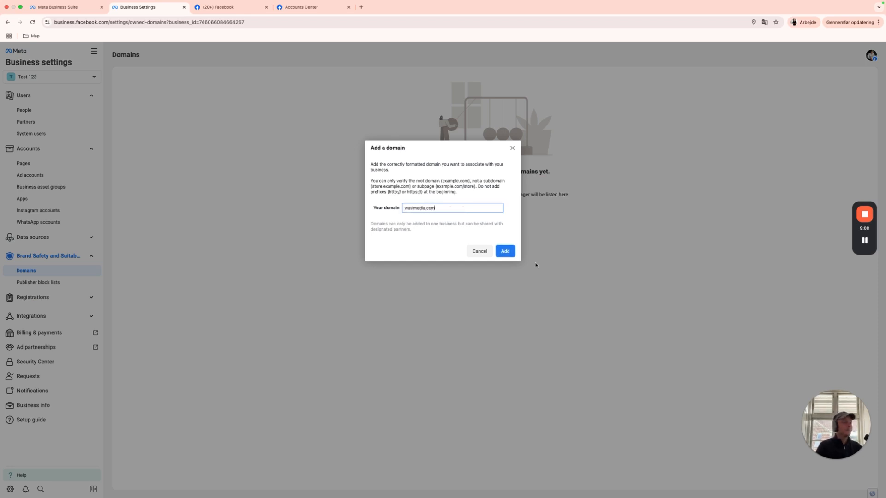
pyautogui.click(505, 251)
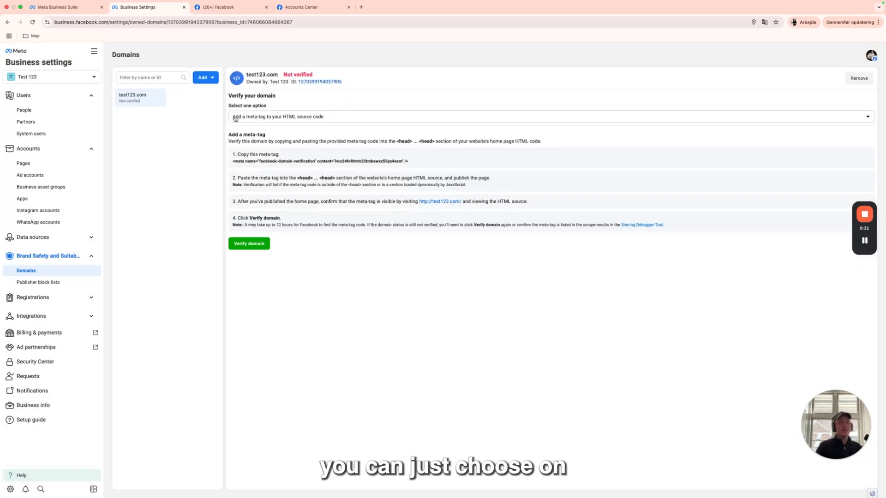
# - Choose DNS TXT record as the domain's verification method, then return to Business info
pyautogui.click(235, 117)
pyautogui.click(258, 117)
pyautogui.moveTo(229, 105); pyautogui.dragTo(284, 104)
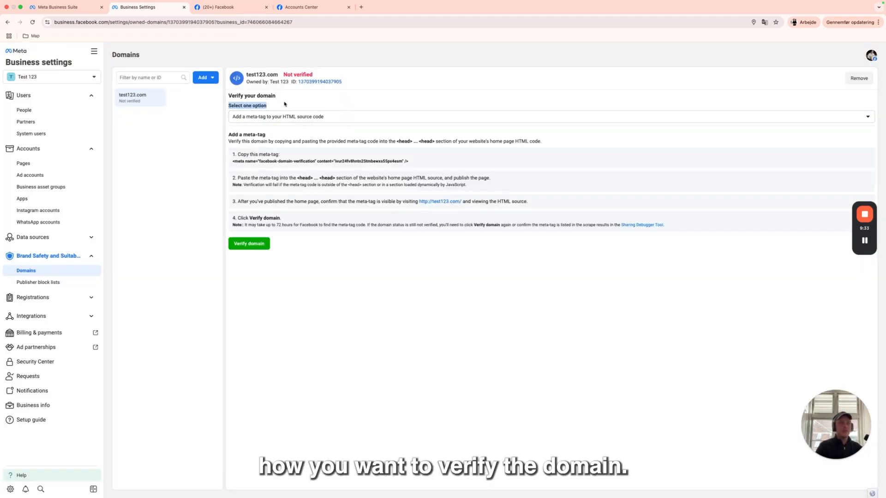
pyautogui.click(288, 116)
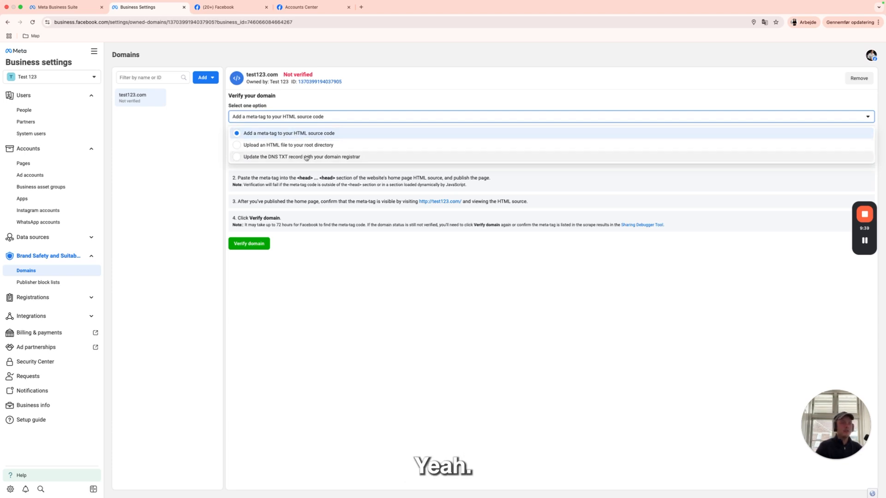
pyautogui.click(306, 157)
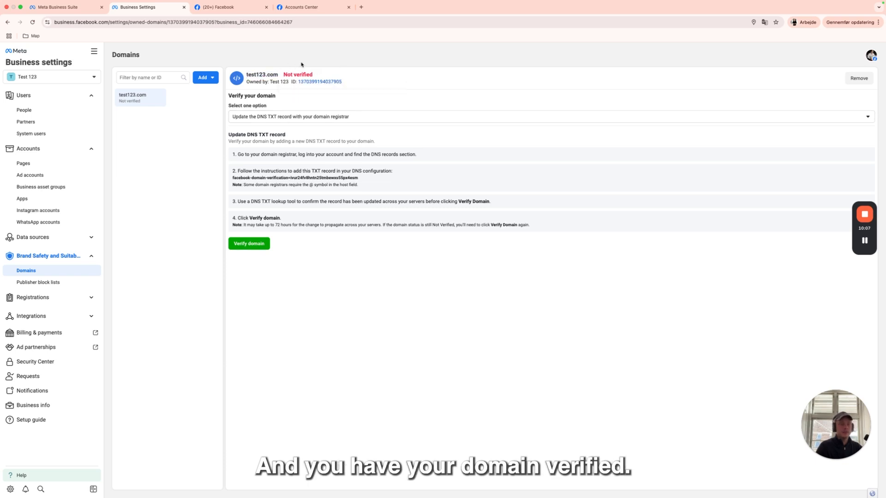
pyautogui.click(63, 406)
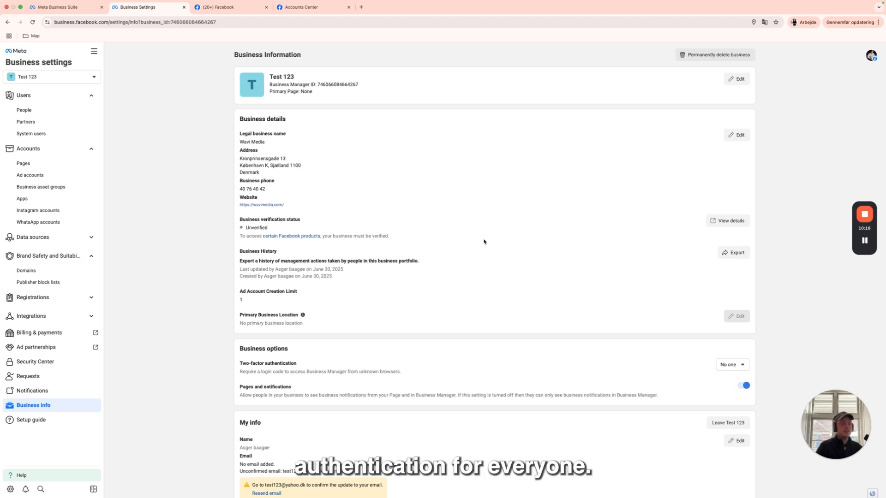
# - Look over Test 123's business info, then list the people with access to the portfolio
pyautogui.scroll(-1, 358, 283)
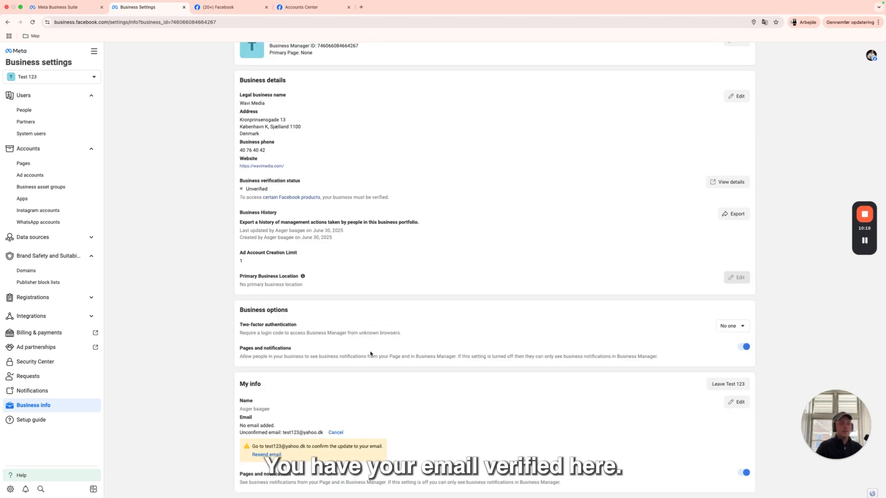
pyautogui.scroll(1, 216, 318)
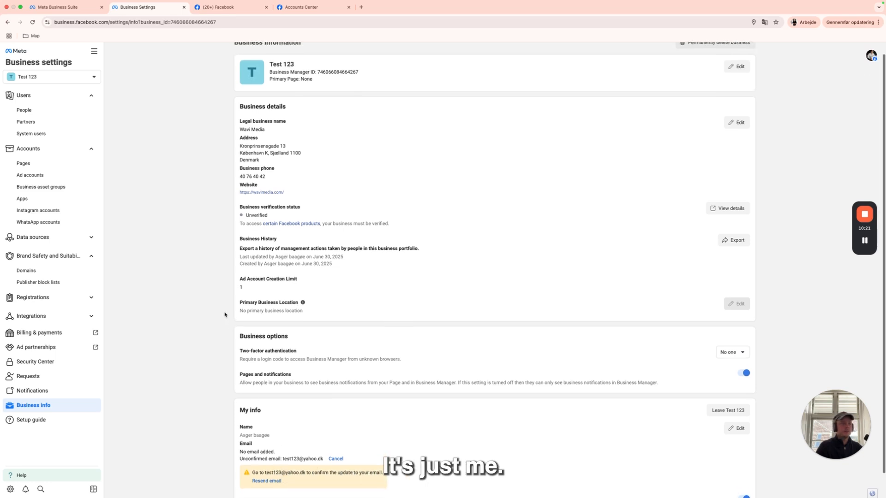
pyautogui.scroll(-1, 201, 295)
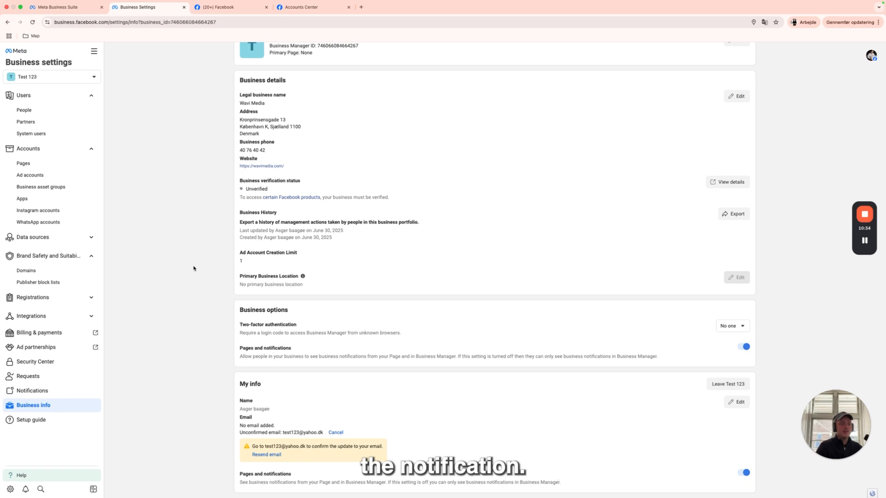
pyautogui.scroll(2, 169, 243)
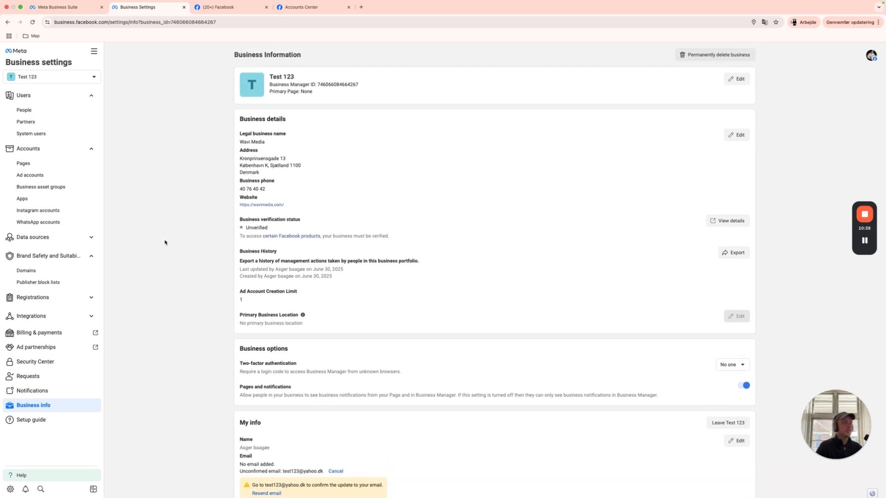
pyautogui.click(63, 114)
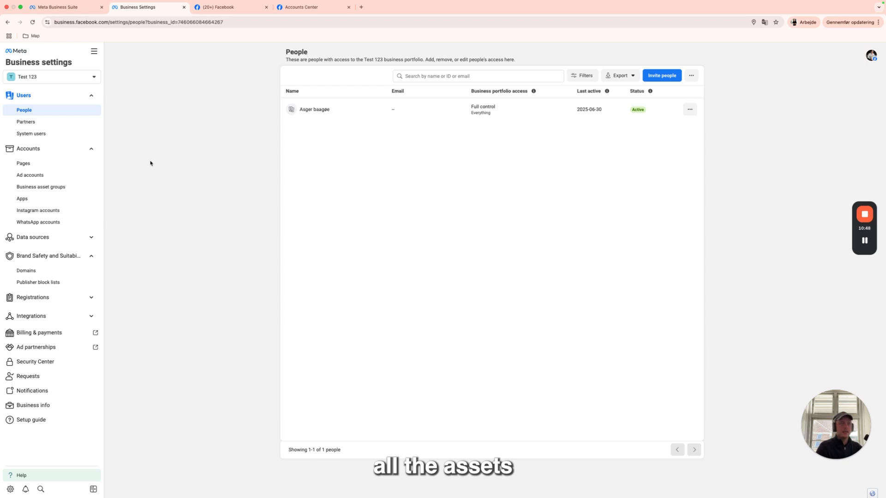
# - Go to the portfolio's empty Pages list and choose Add > Create a new Page
pyautogui.click(84, 165)
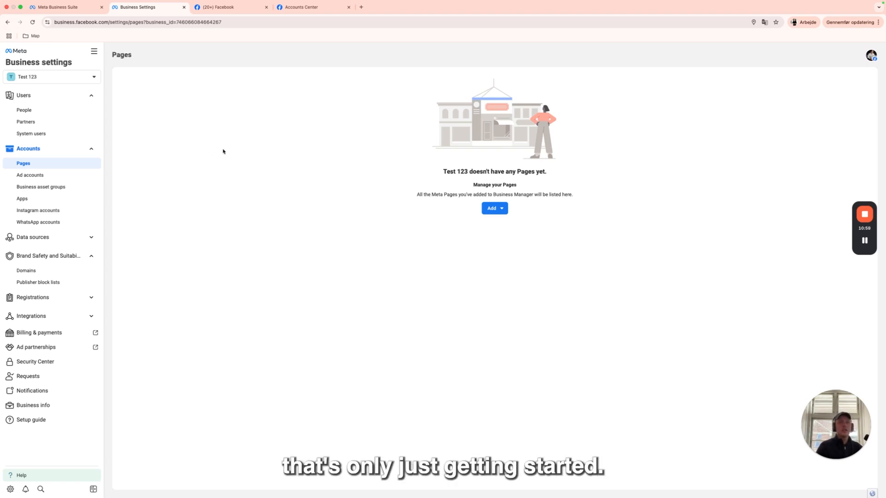
pyautogui.click(491, 208)
pyautogui.click(533, 292)
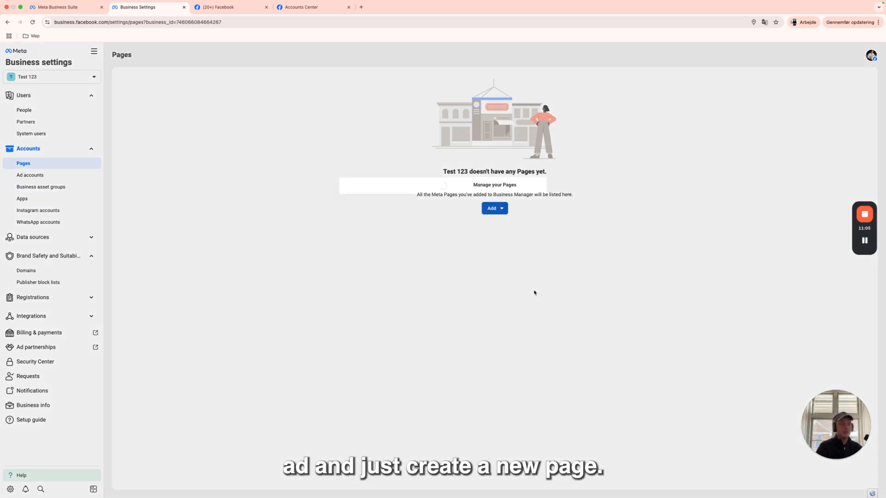
# - Create the Facebook Page 'Test 123 clothing' in the Clothing (Brand) category, accepting the Pages terms
pyautogui.click(447, 180)
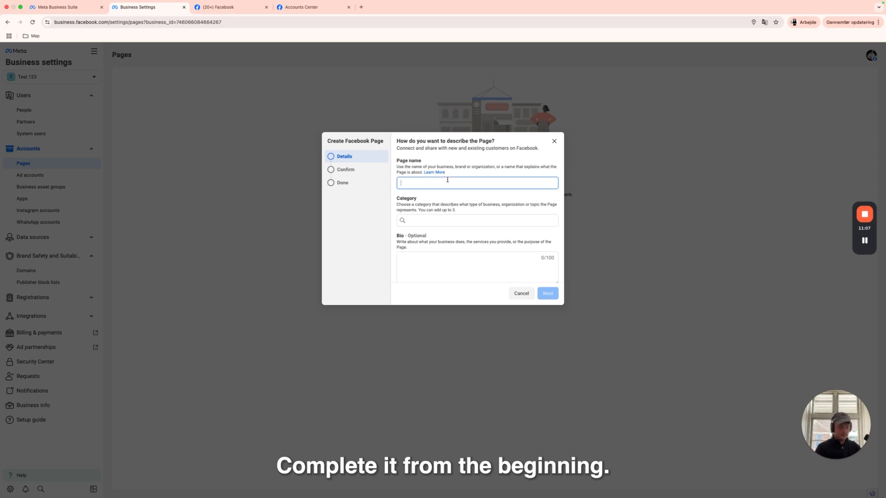
pyautogui.write('te')
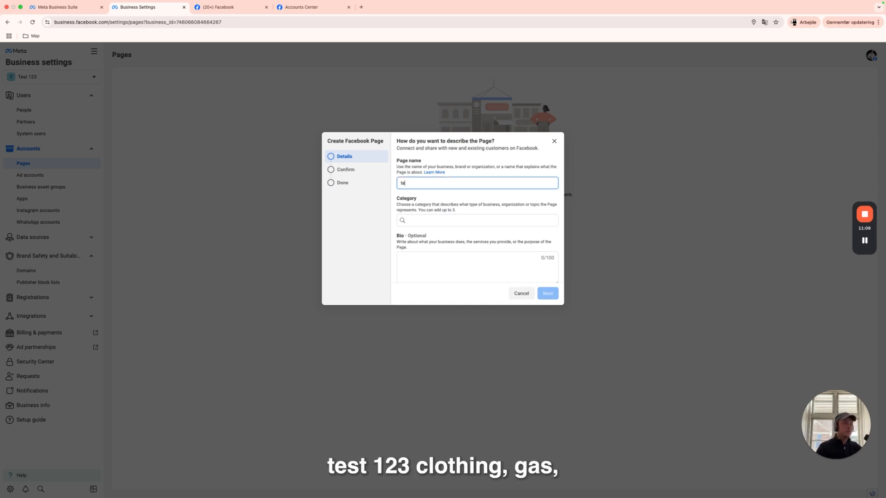
pyautogui.write('st 123 clo')
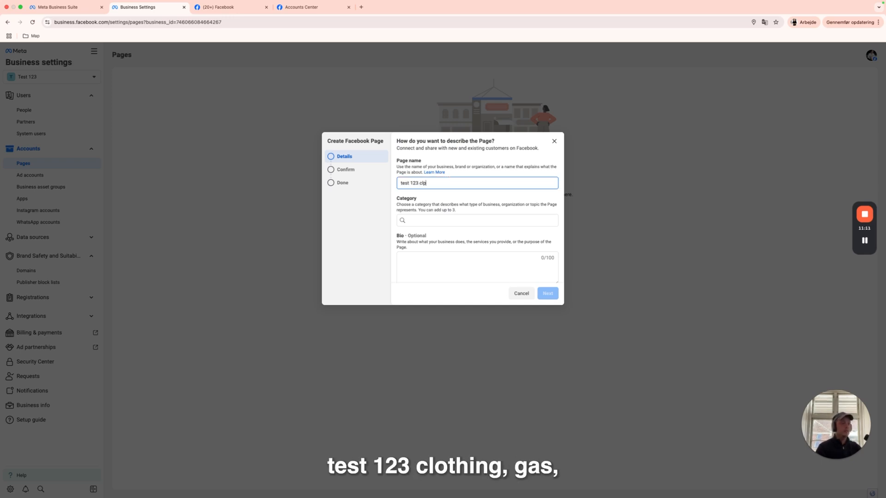
pyautogui.press('BackSpace')
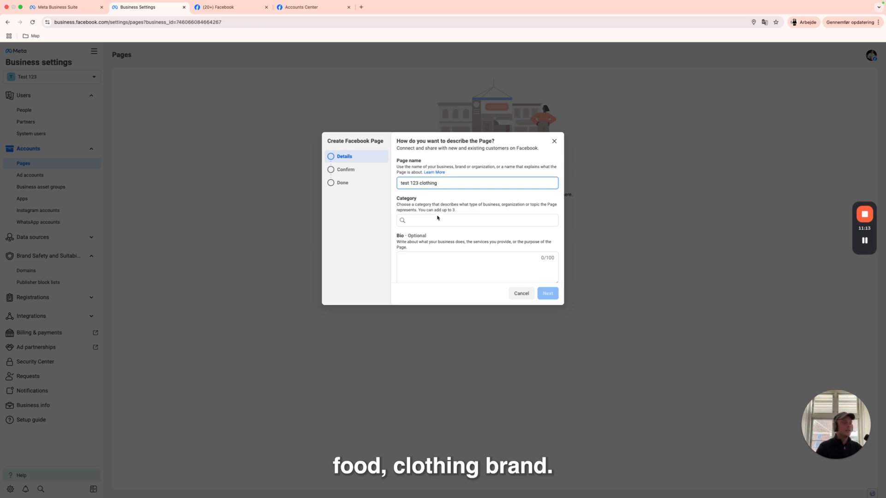
pyautogui.click(438, 220)
pyautogui.write('clothing')
pyautogui.click(438, 245)
pyautogui.click(473, 257)
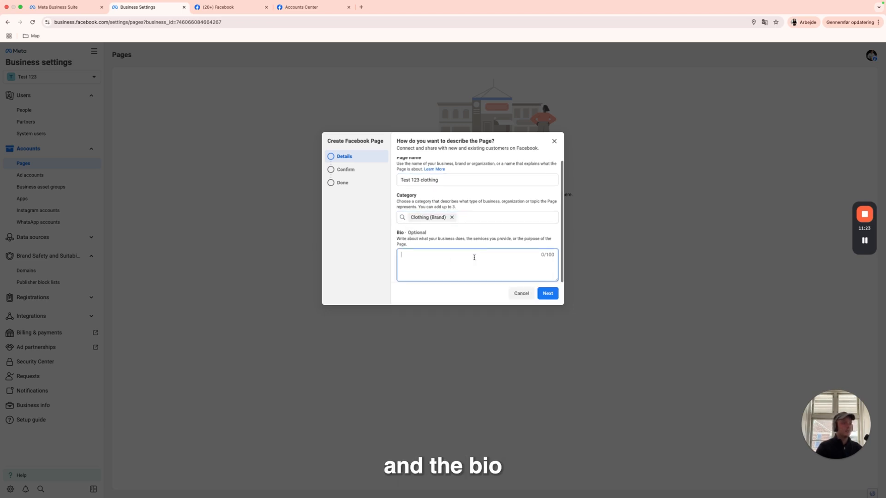
pyautogui.click(548, 293)
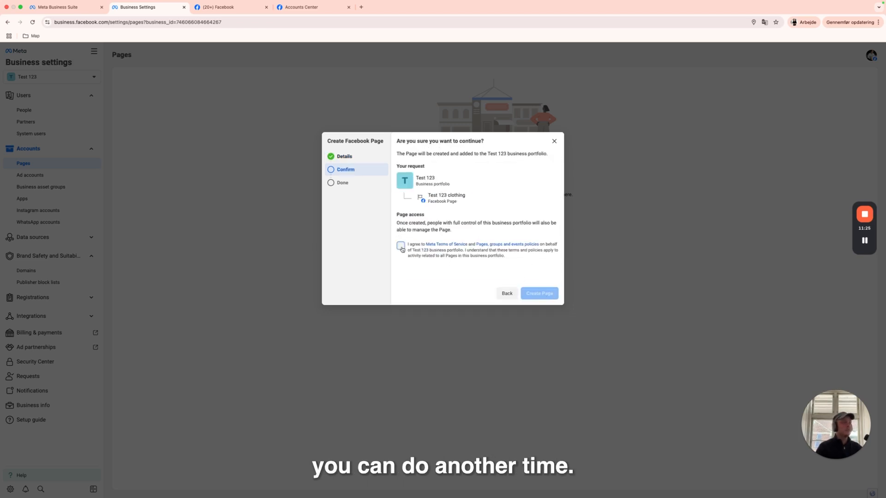
pyautogui.click(400, 248)
pyautogui.click(539, 293)
pyautogui.click(544, 294)
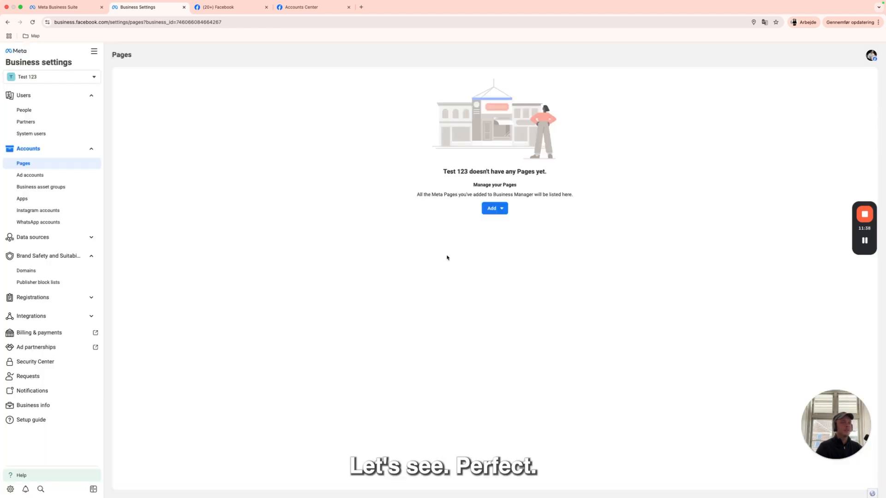
# - Refresh and return to classic Business Settings to view the Pages list
pyautogui.press('super+r')
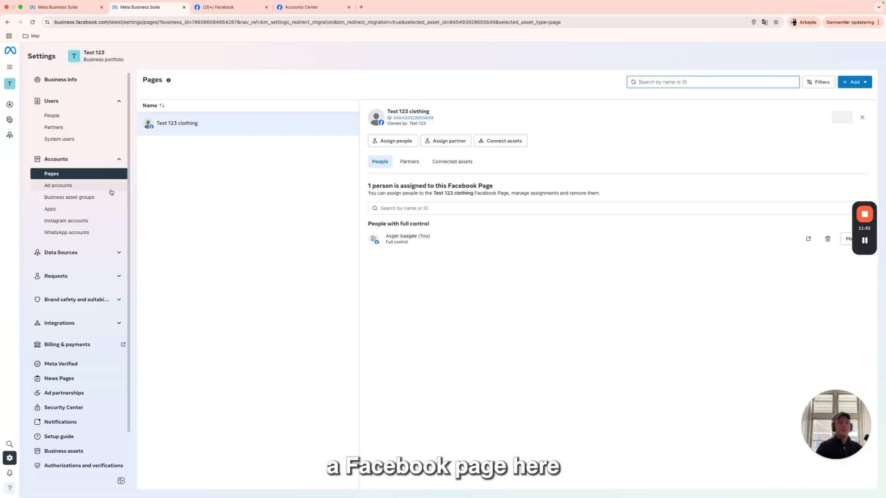
pyautogui.scroll(-2, 112, 192)
pyautogui.click(88, 435)
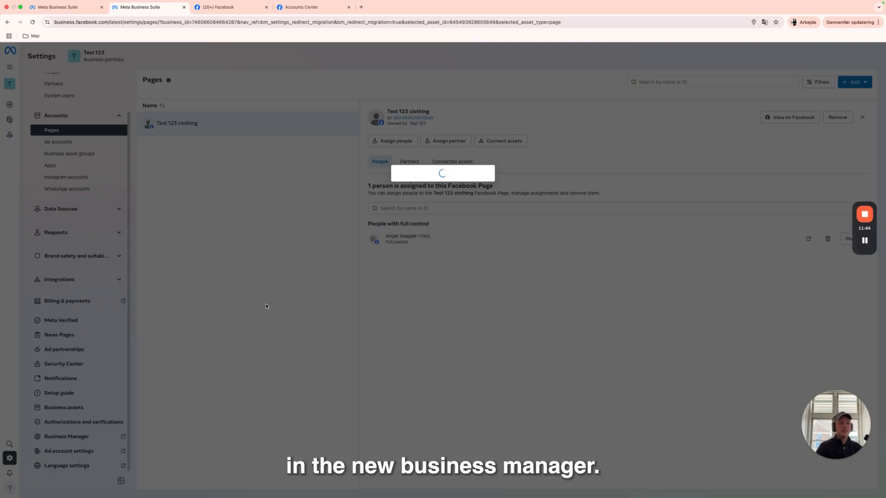
pyautogui.click(466, 217)
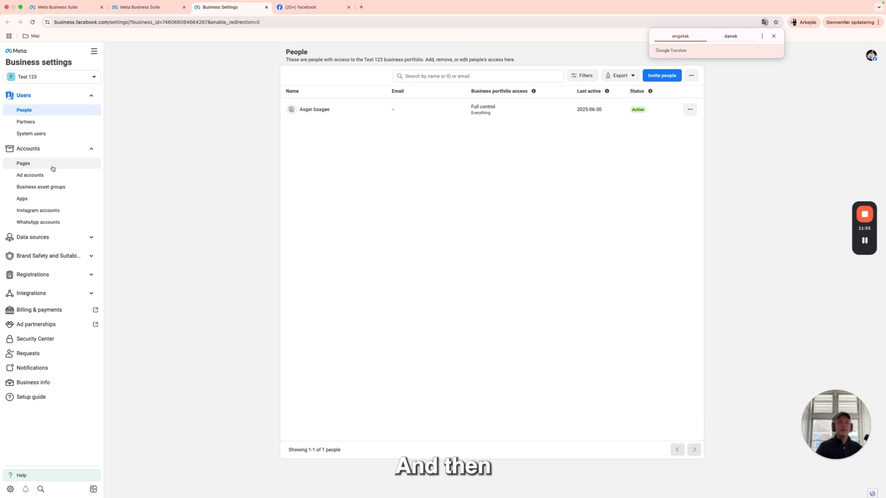
pyautogui.click(54, 166)
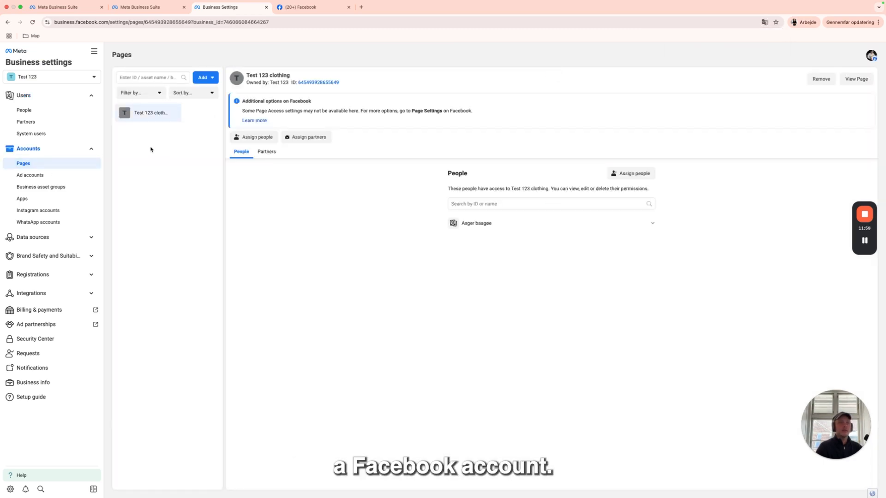
# - Go to Ad accounts and bring up the Create a new ad account form
pyautogui.click(53, 175)
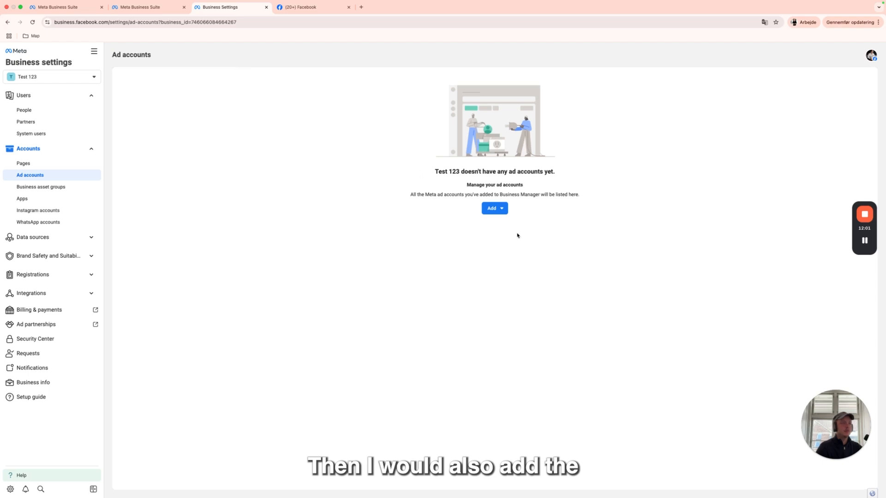
pyautogui.click(499, 214)
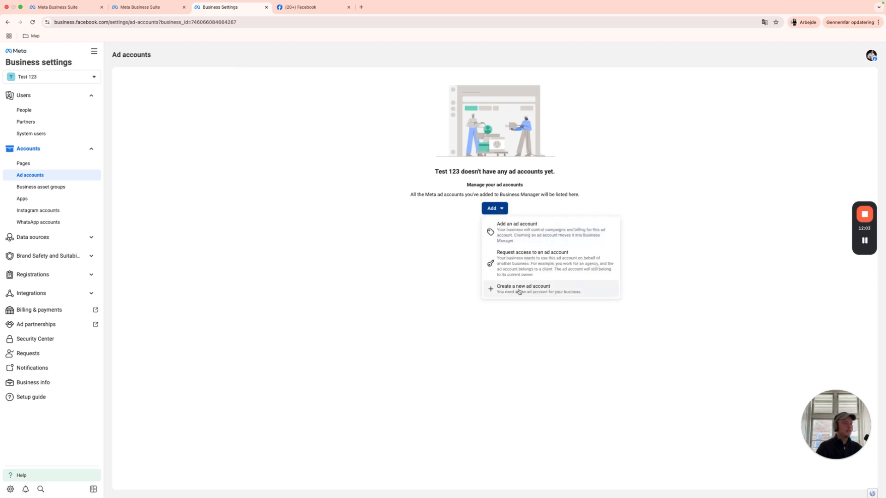
pyautogui.click(518, 291)
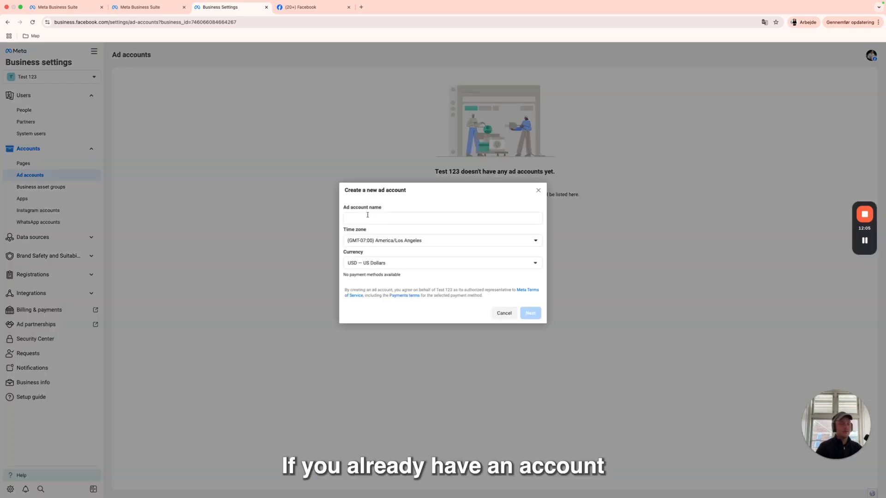
pyautogui.click(538, 190)
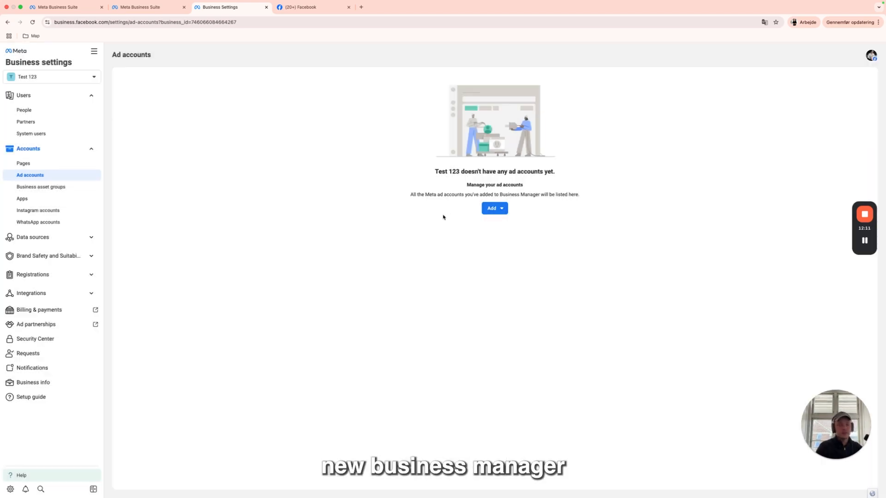
pyautogui.click(493, 208)
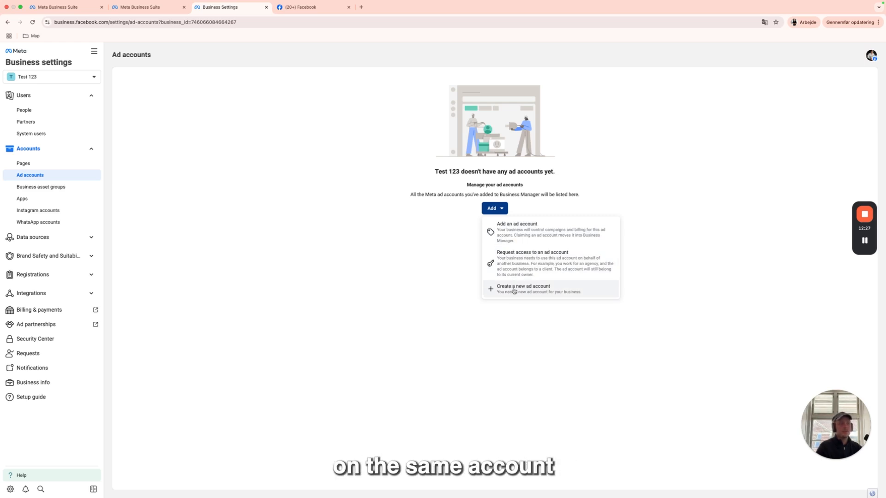
pyautogui.click(526, 289)
# - Name the ad account 'test 123 clothing' with time zone Europe/Copenhagen
pyautogui.click(410, 172)
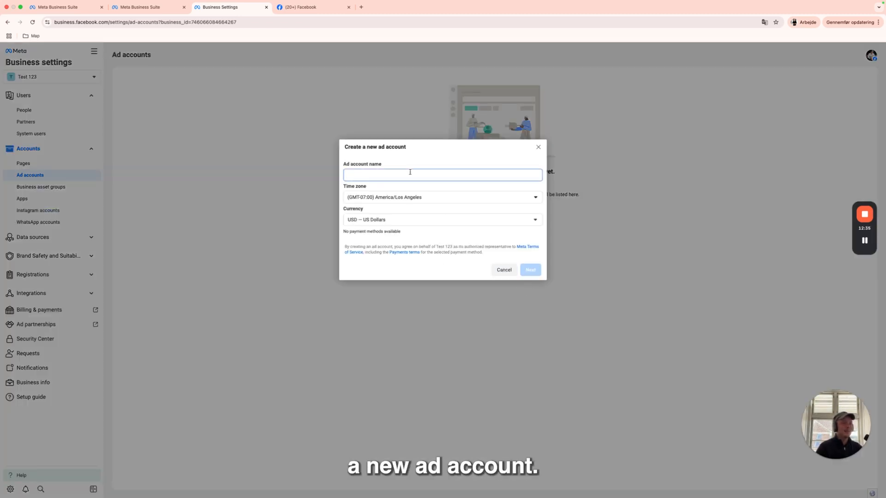
pyautogui.write('test 123 clothing')
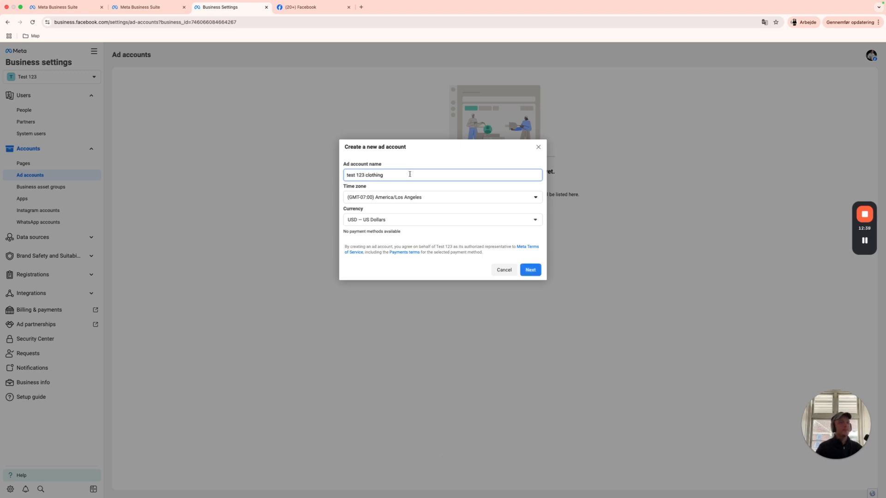
pyautogui.click(405, 197)
pyautogui.write('copen')
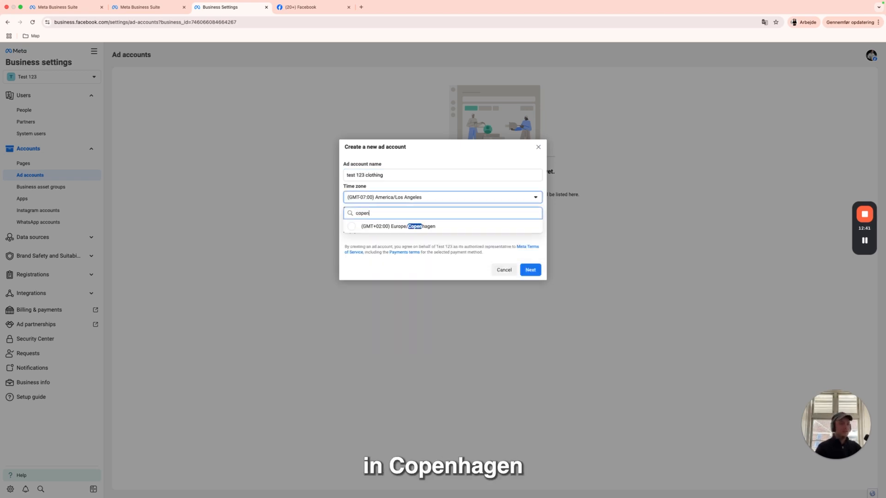
pyautogui.click(401, 227)
# - Set the currency to DKK – Danish Krone, mark it for my business, and create it
pyautogui.click(444, 220)
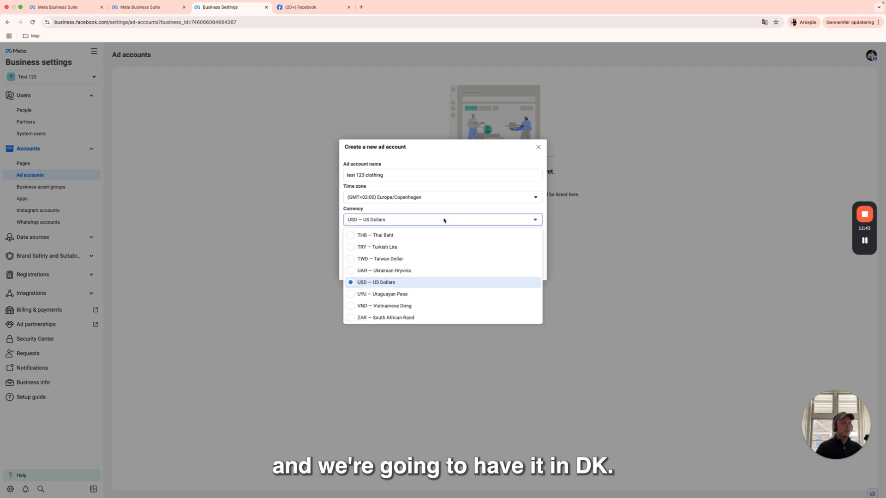
pyautogui.scroll(10, 420, 249)
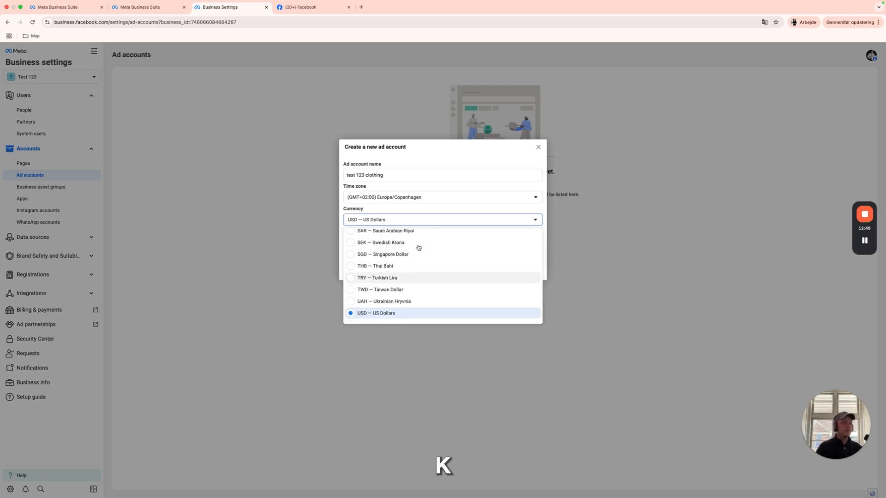
pyautogui.scroll(-5, 417, 258)
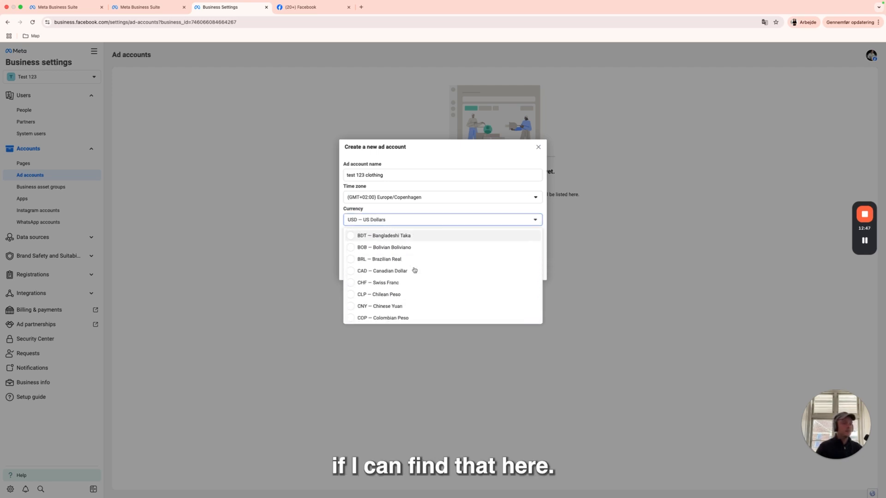
pyautogui.click(409, 260)
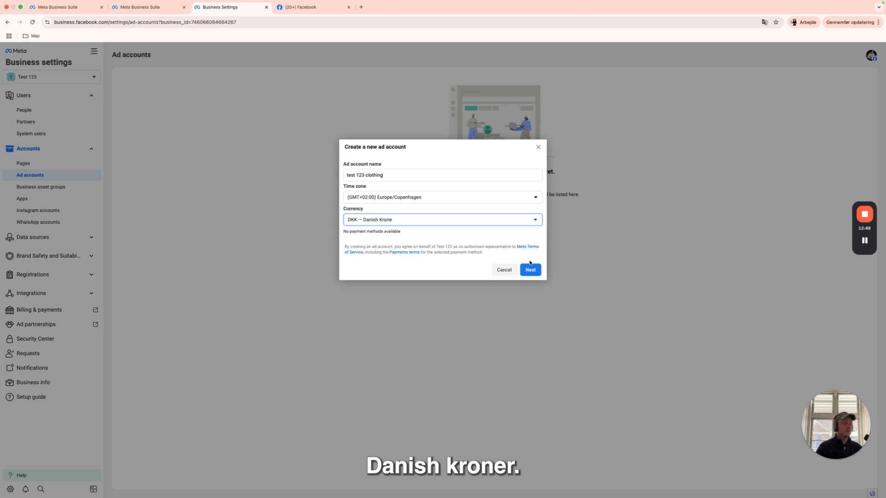
pyautogui.click(530, 269)
pyautogui.click(380, 208)
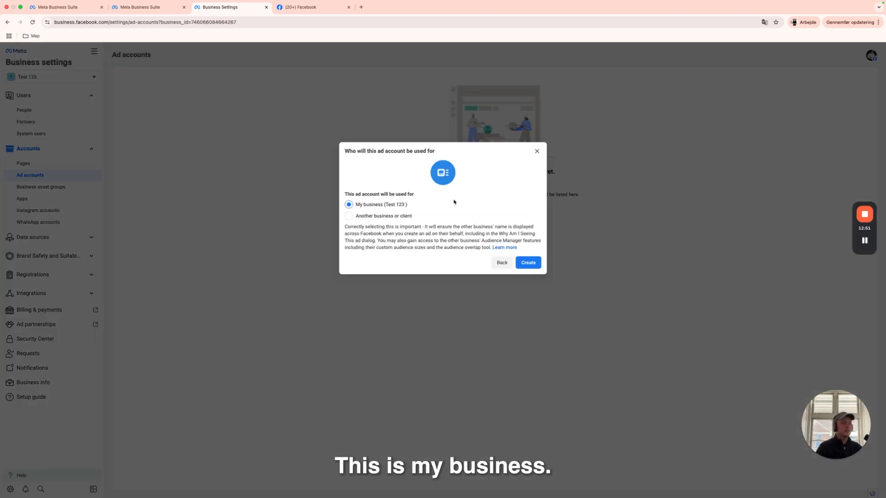
pyautogui.click(528, 263)
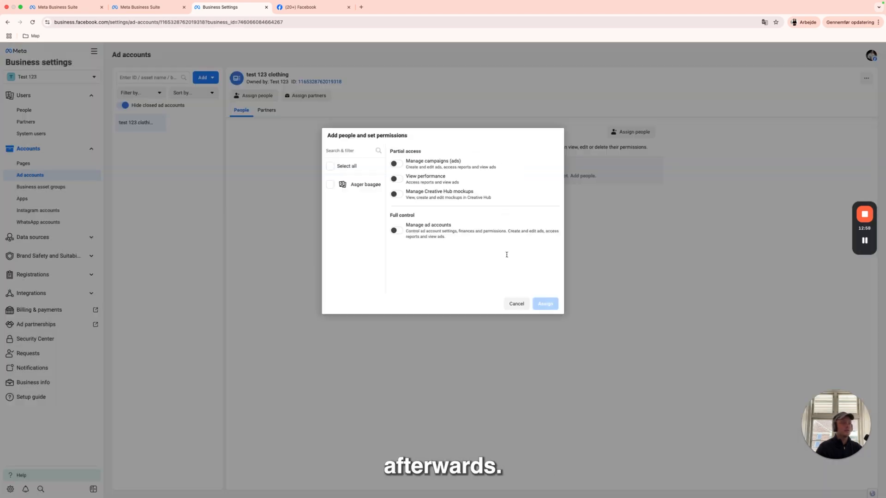
# - Dismiss the ad account confirmations and check the person's permissions on the Page
pyautogui.click(516, 303)
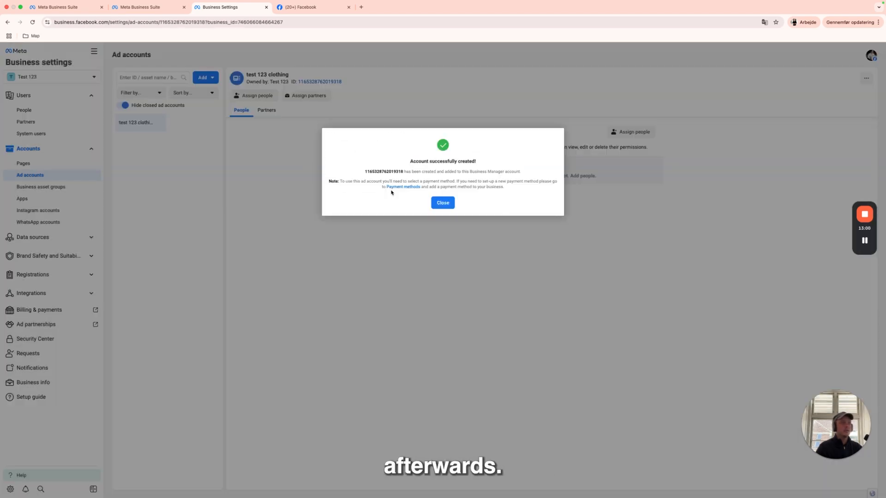
pyautogui.click(434, 202)
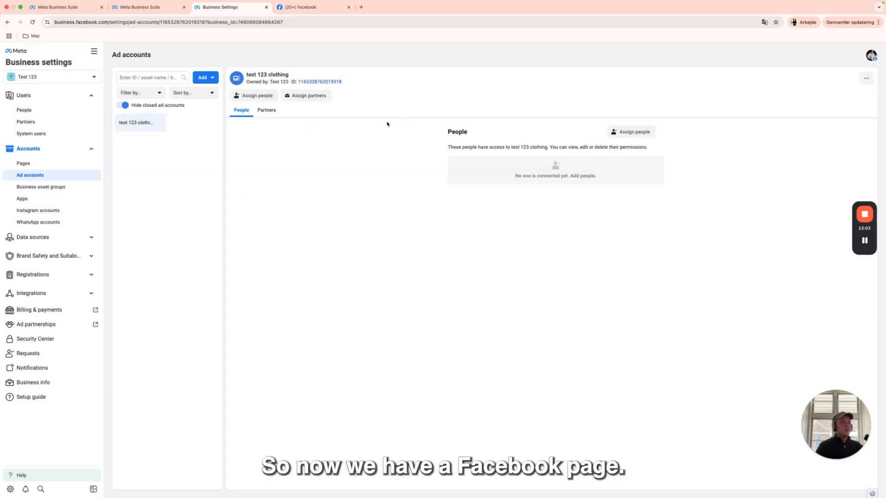
pyautogui.click(44, 166)
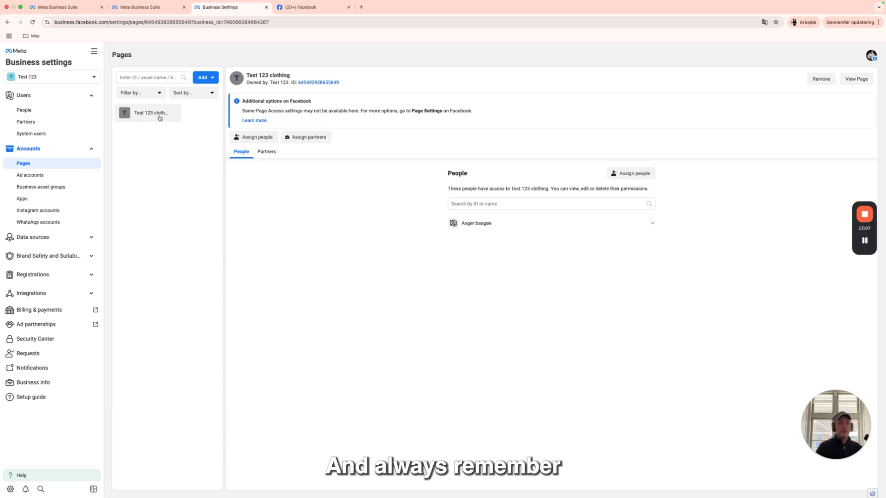
pyautogui.click(486, 223)
# - Give the only person full control of the test 123 clothing ad account, then go to Instagram accounts
pyautogui.click(33, 175)
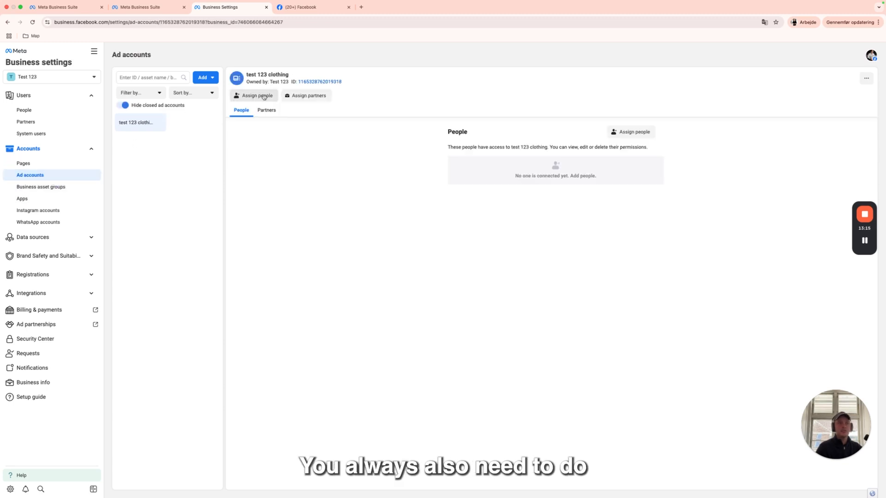
pyautogui.click(264, 95)
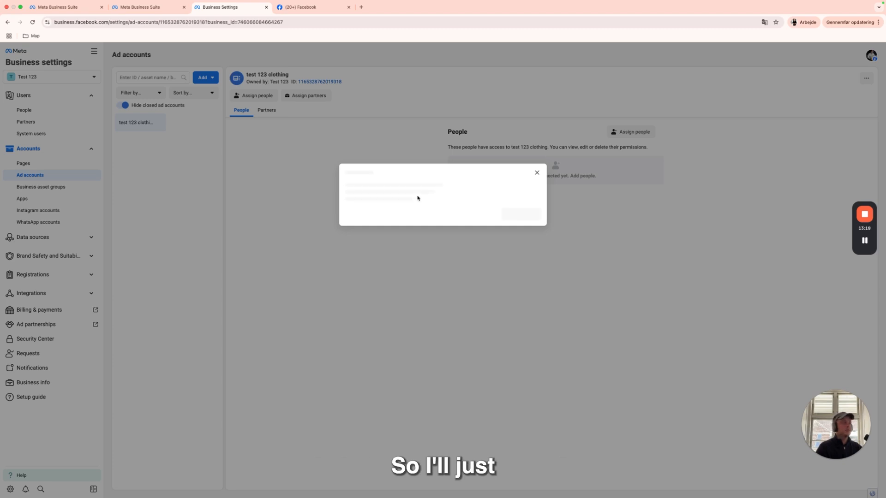
pyautogui.click(355, 196)
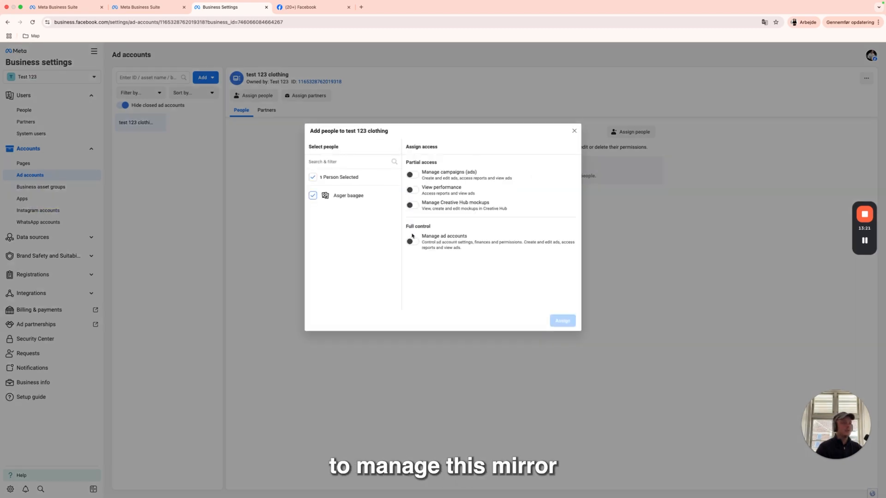
pyautogui.click(412, 241)
pyautogui.click(562, 322)
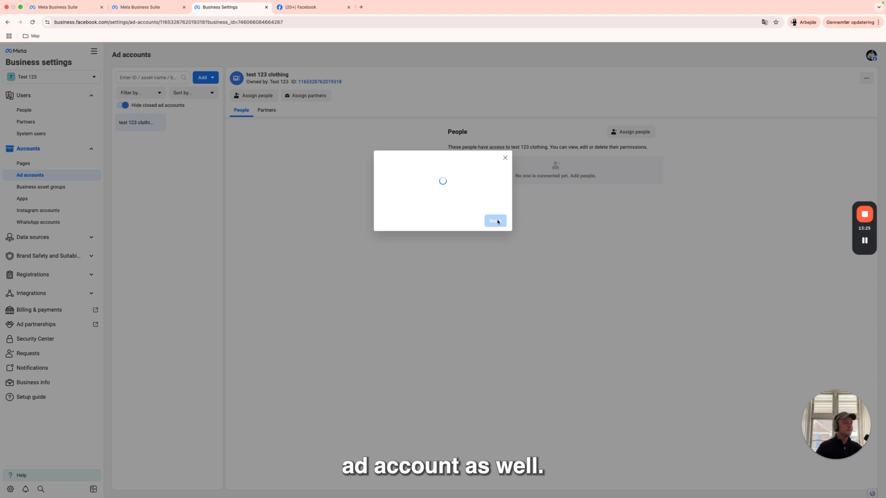
pyautogui.click(496, 221)
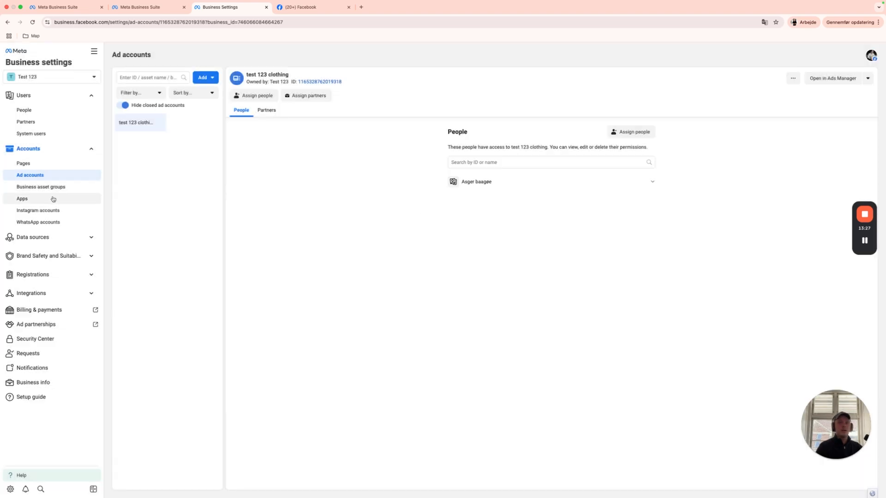
pyautogui.click(54, 211)
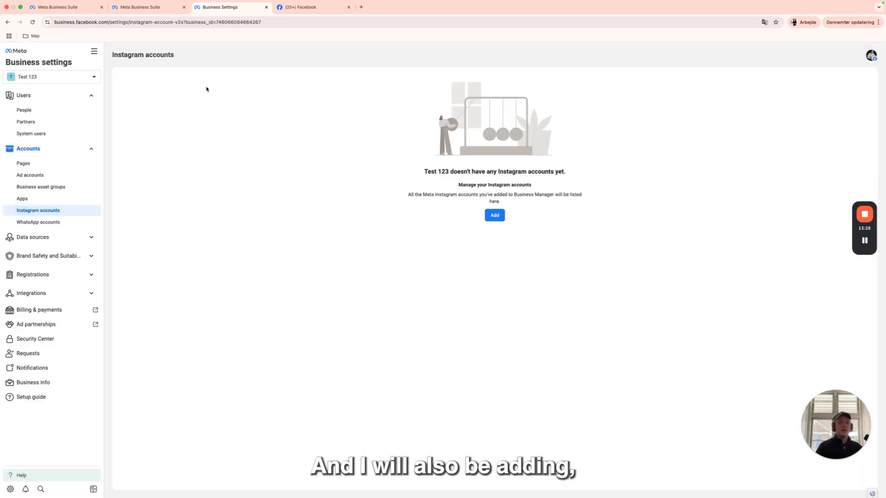
# - Close the Instagram add dialog unused and go to Data sources > Catalogs
pyautogui.click(494, 215)
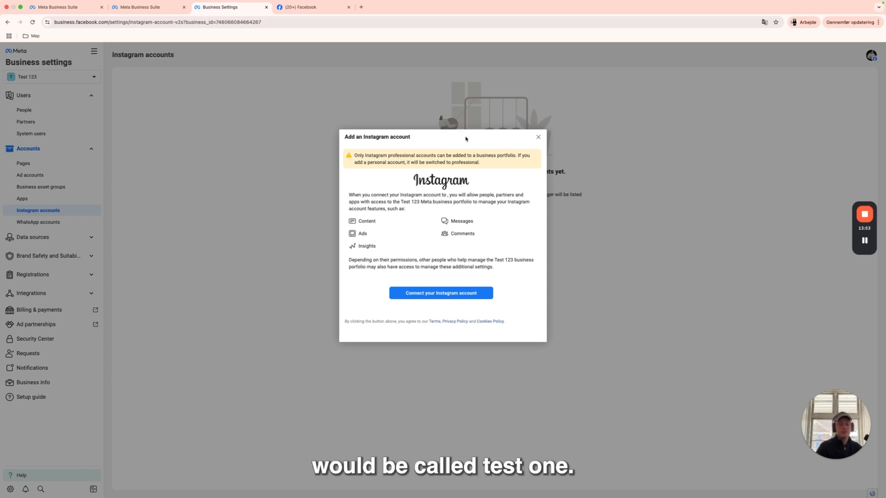
pyautogui.click(537, 137)
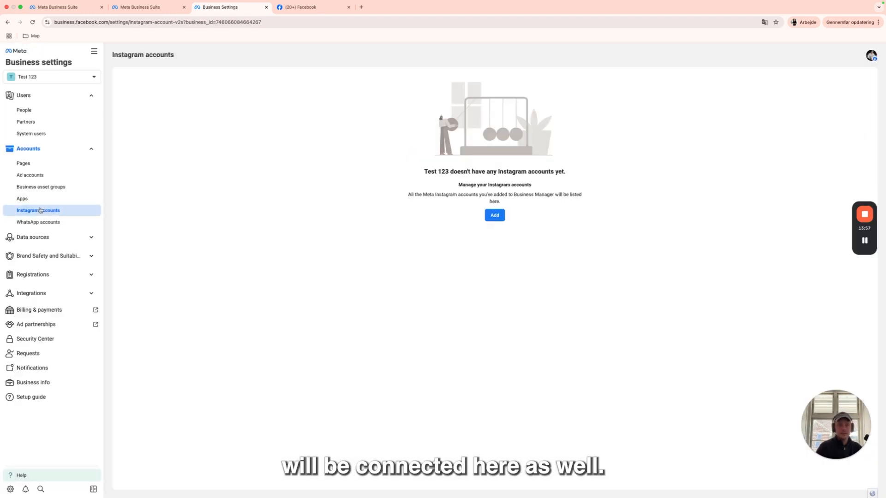
pyautogui.click(52, 236)
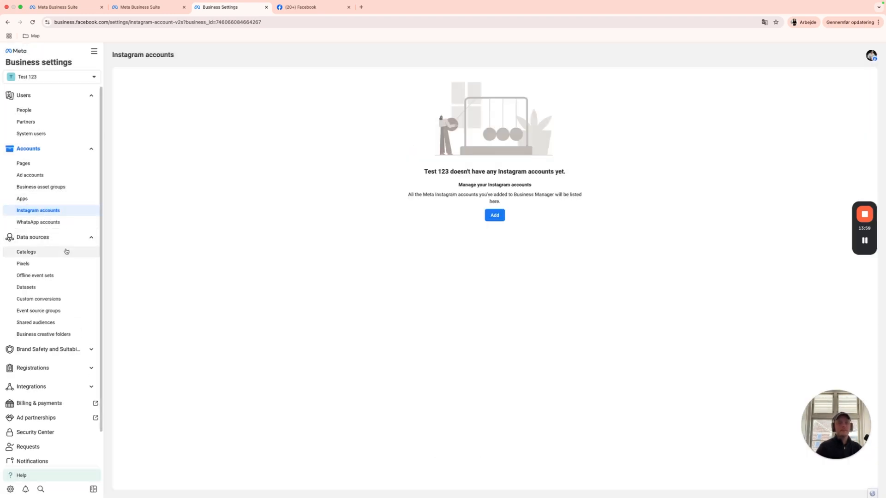
pyautogui.click(60, 255)
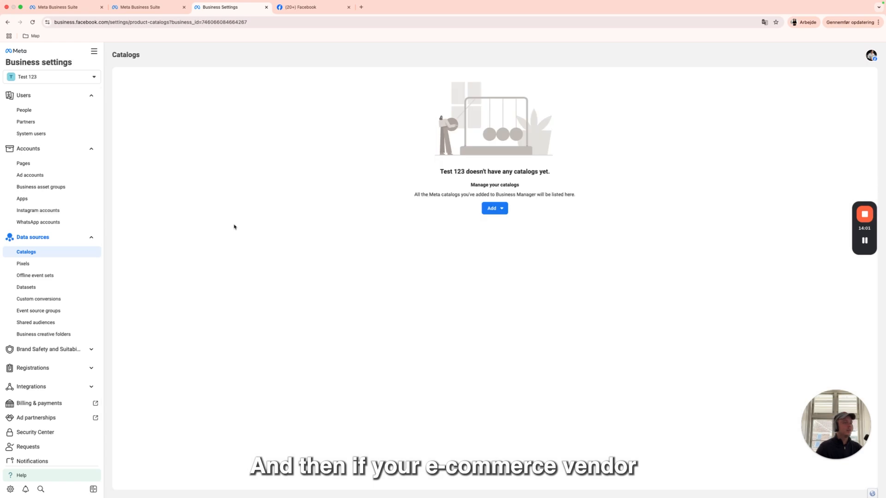
# - Create the Online products catalog 'Catalog_products', skip event tracking, and return to Business Settings
pyautogui.click(494, 208)
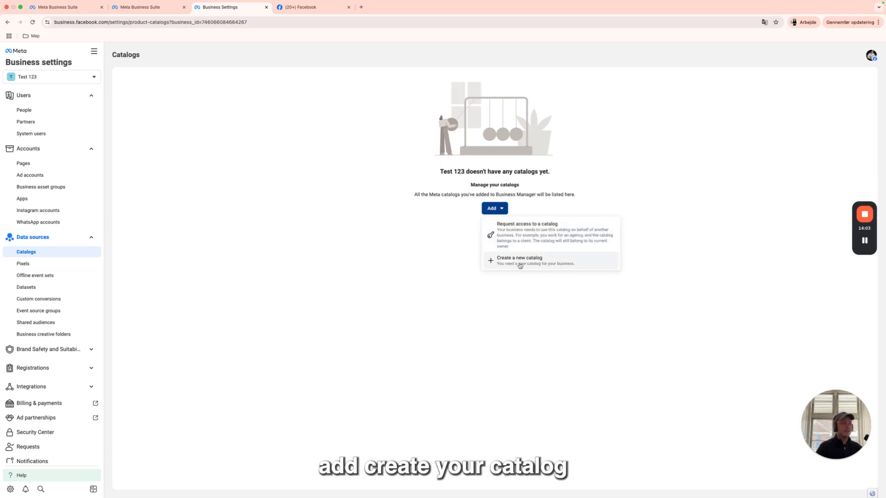
pyautogui.click(519, 264)
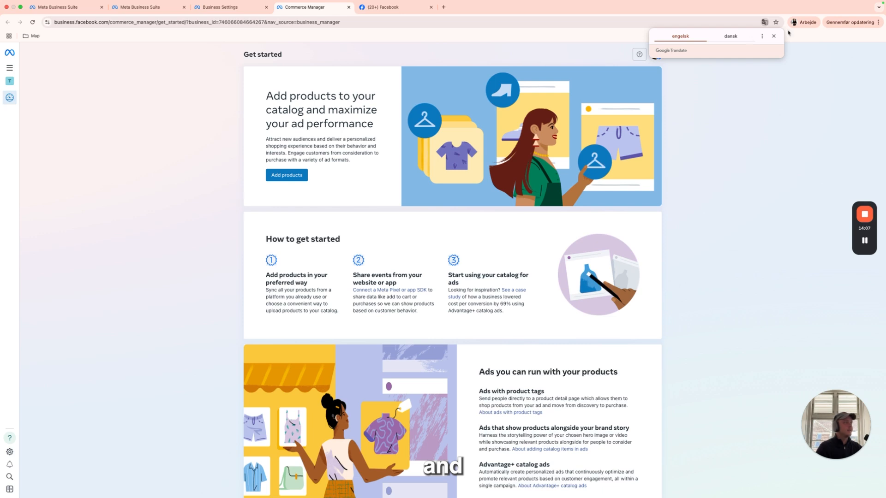
pyautogui.click(774, 37)
pyautogui.scroll(-3, 506, 382)
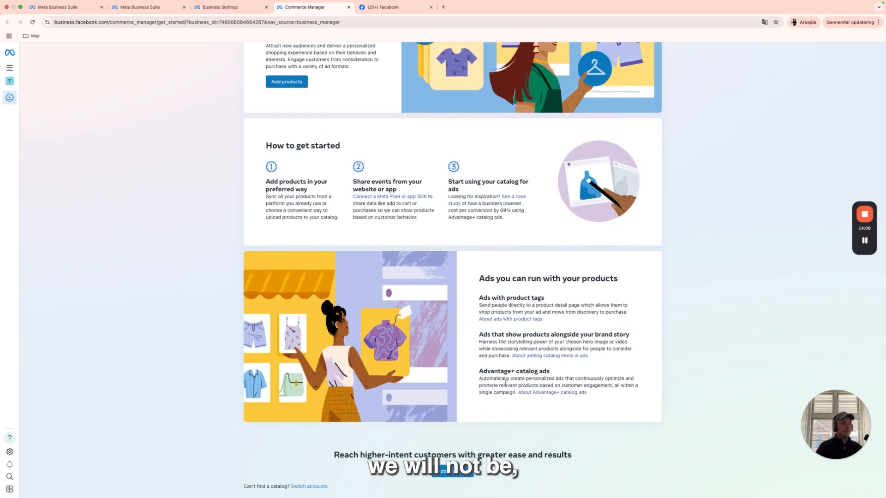
pyautogui.click(452, 471)
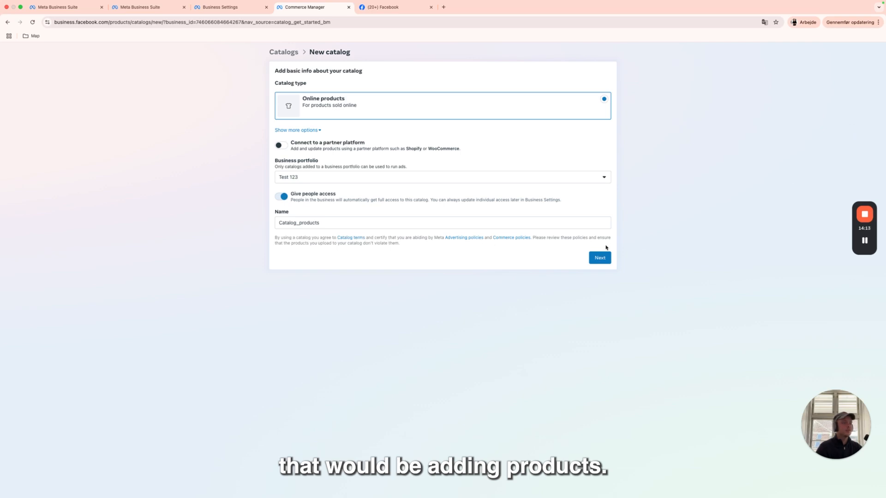
pyautogui.click(600, 258)
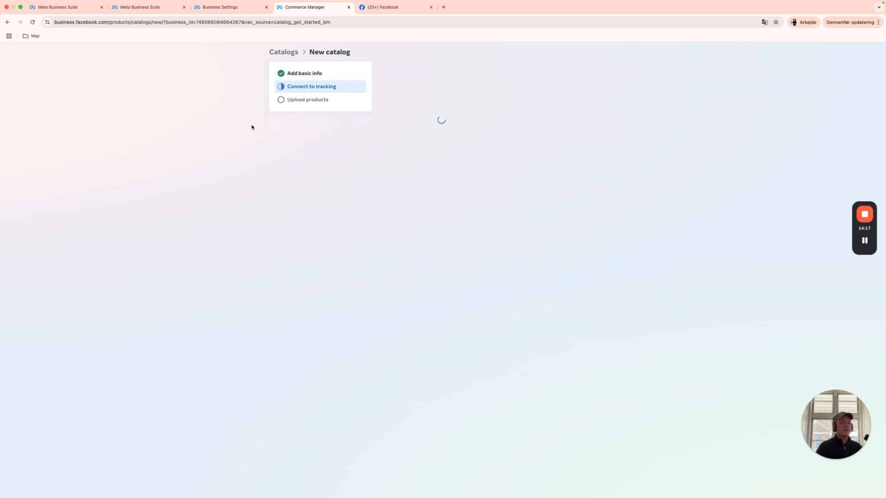
pyautogui.click(601, 160)
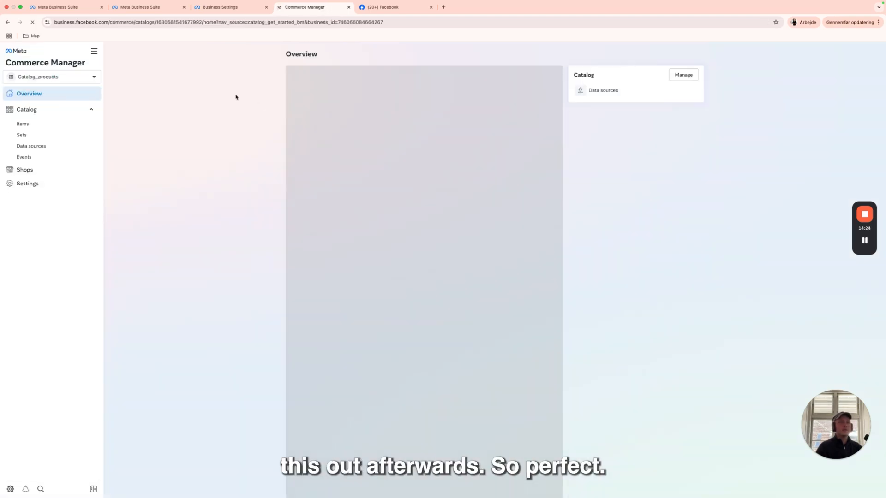
pyautogui.click(227, 12)
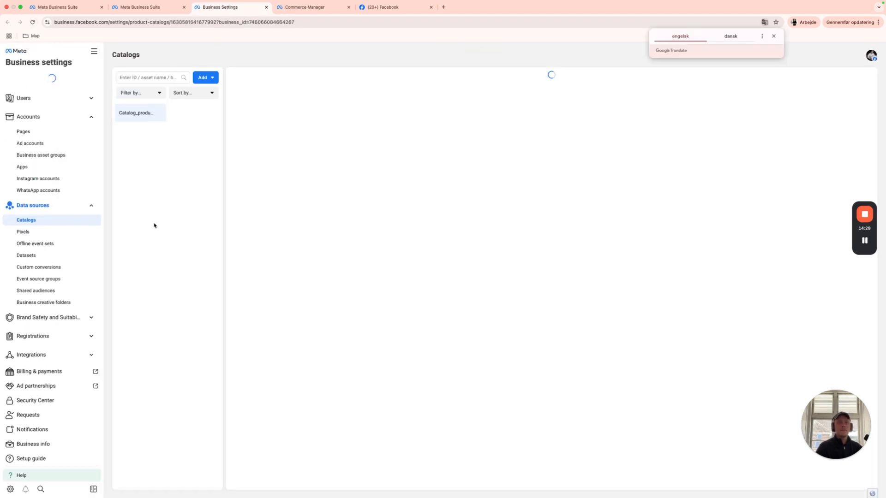
# - Create the dataset 'Test 123 clothing' without the Conversions API Gateway demo
pyautogui.click(65, 252)
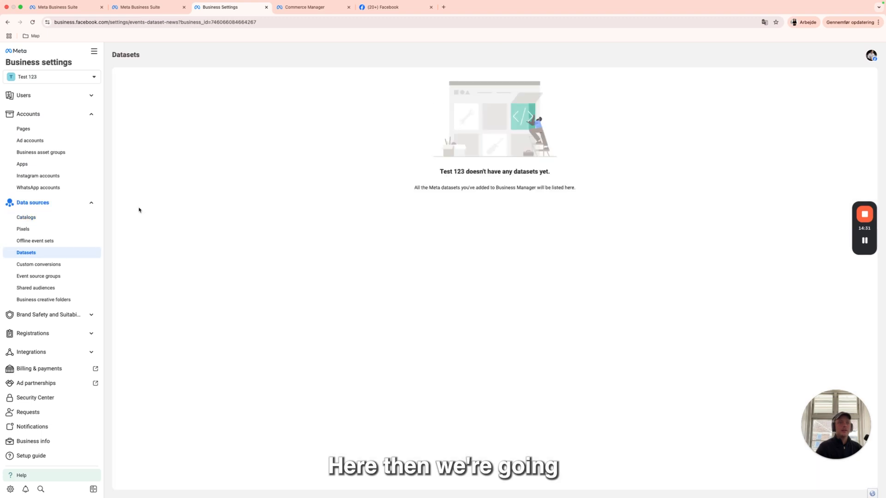
pyautogui.click(487, 204)
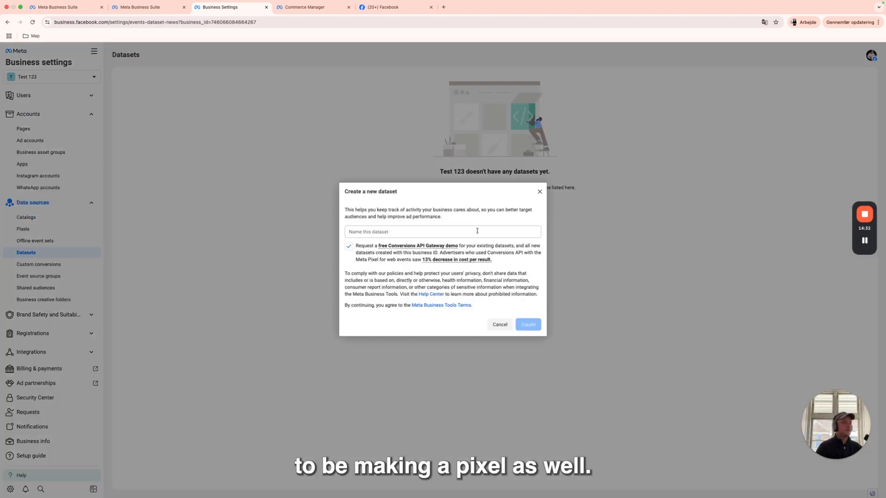
pyautogui.click(466, 233)
pyautogui.write('Test 123')
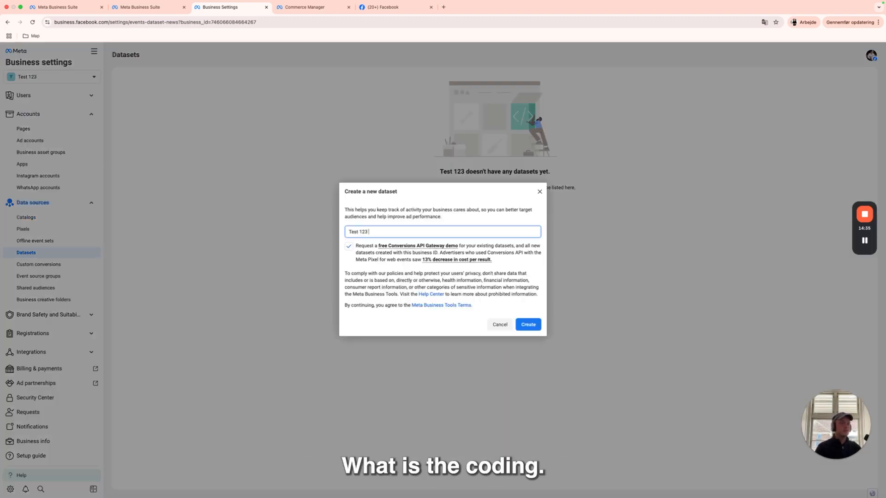
pyautogui.write(' clothing')
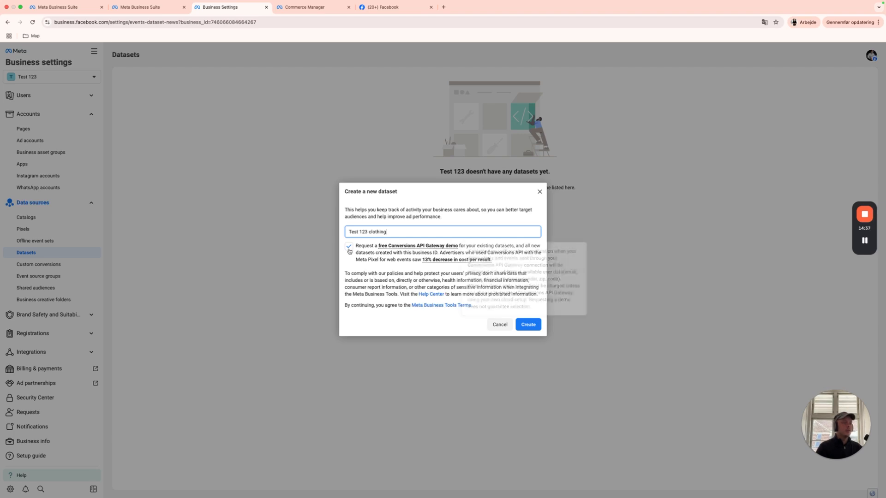
pyautogui.click(349, 246)
pyautogui.click(537, 325)
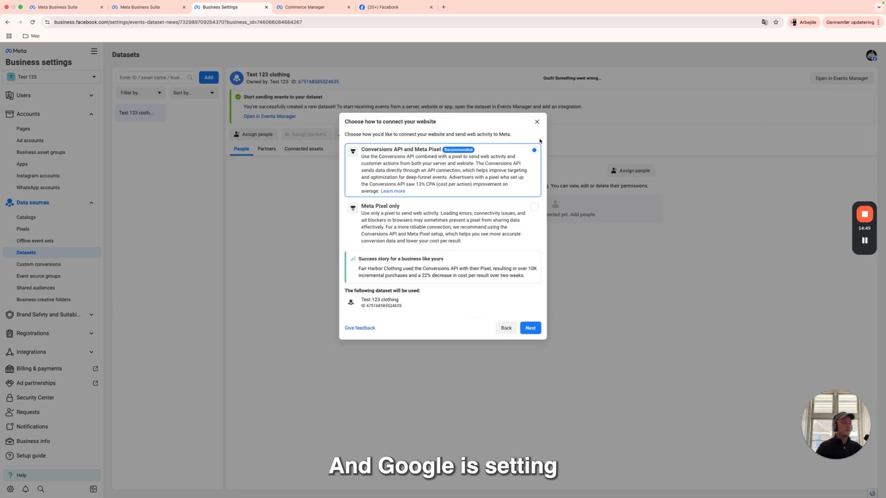
pyautogui.click(535, 123)
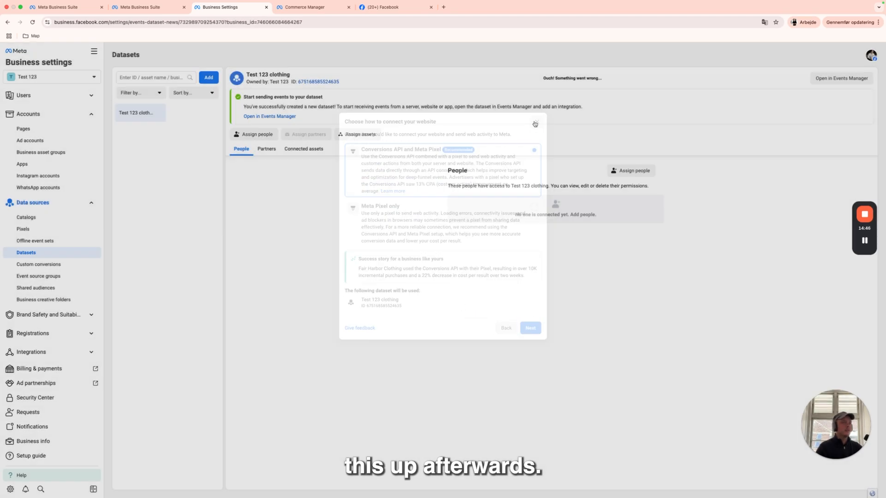
# - Assign the portfolio's only person access to the Test 123 clothing dataset
pyautogui.click(255, 134)
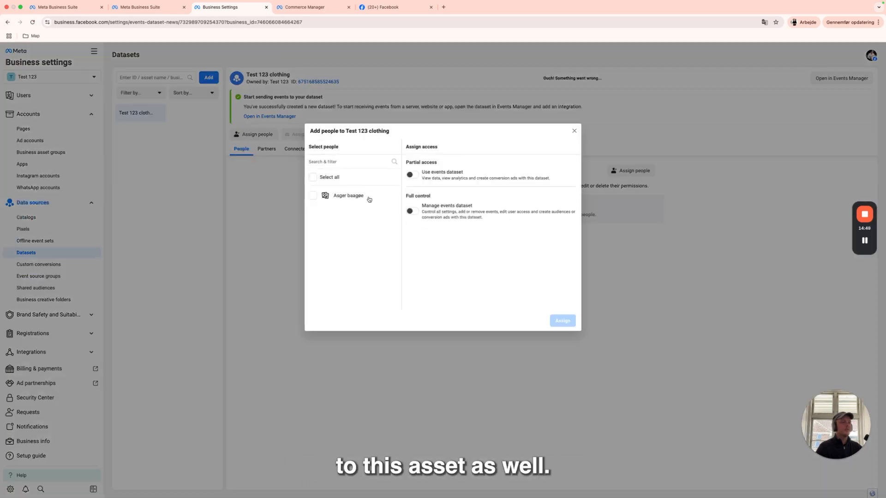
pyautogui.click(367, 196)
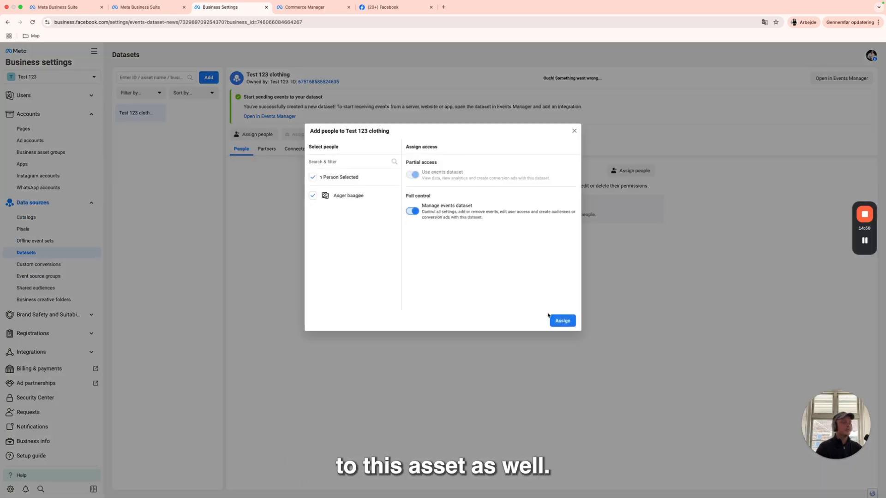
pyautogui.click(552, 319)
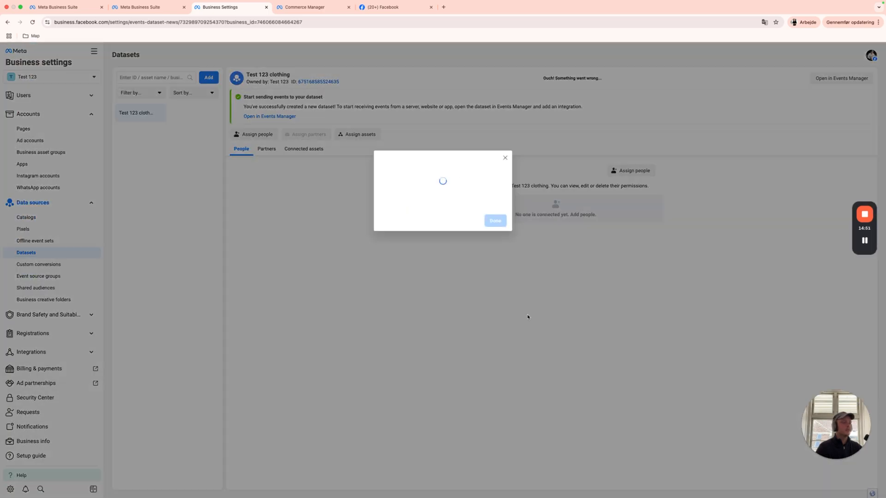
pyautogui.click(494, 221)
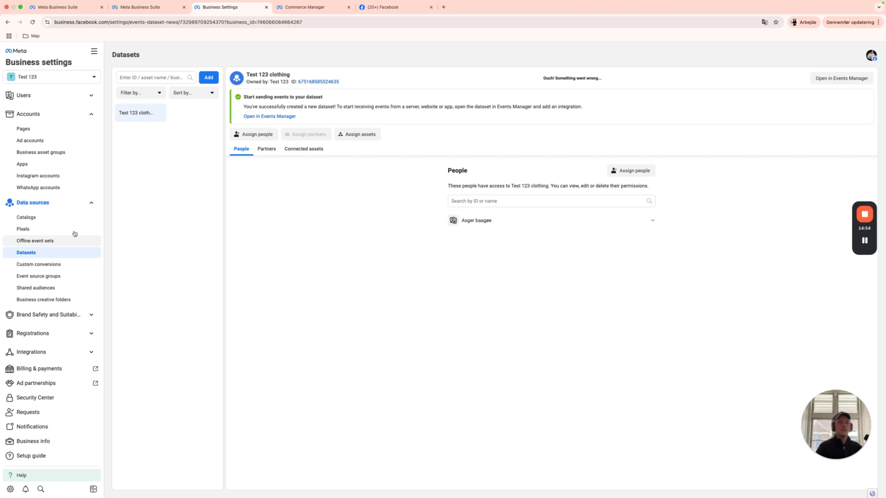
# - Check who has access to Catalog_products, closing the add-people window without changes
pyautogui.click(37, 230)
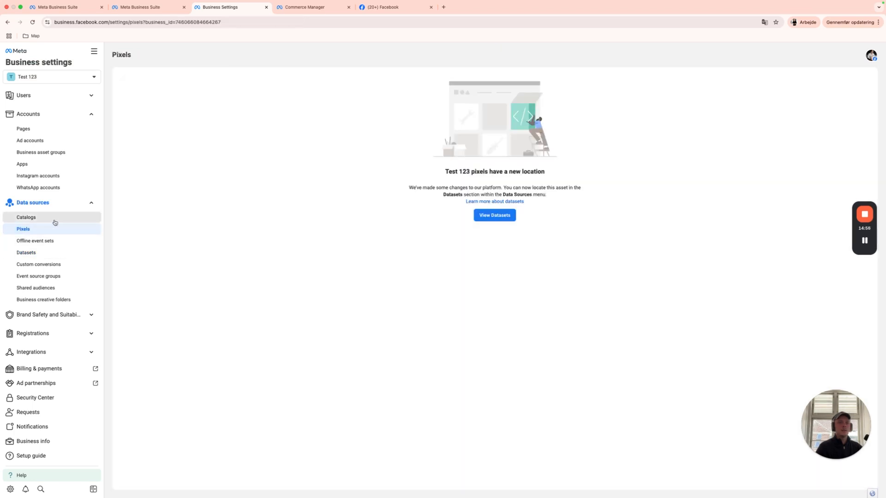
pyautogui.click(52, 217)
pyautogui.click(270, 110)
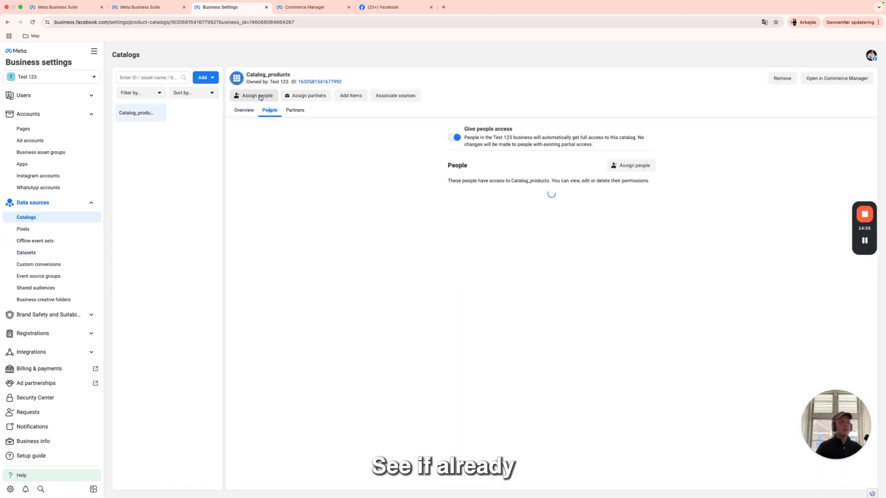
pyautogui.click(254, 96)
pyautogui.click(574, 131)
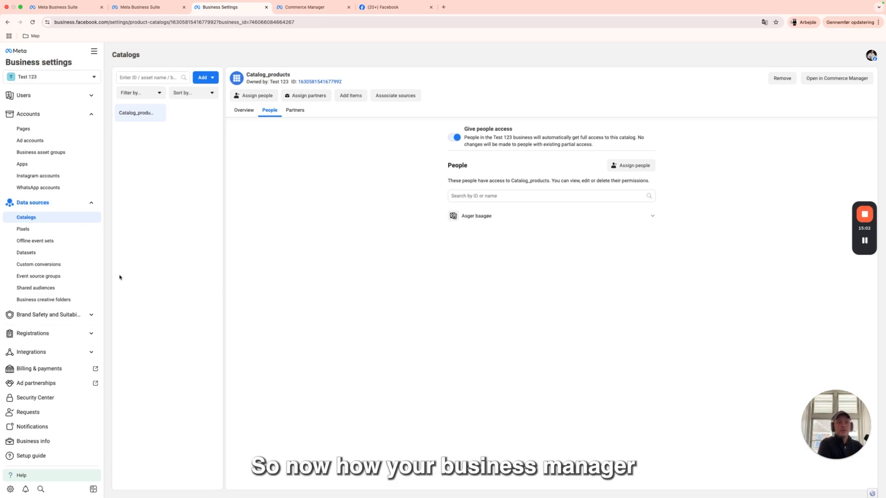
# - Review the portfolio's Pages, People and Ad accounts sections
pyautogui.click(72, 132)
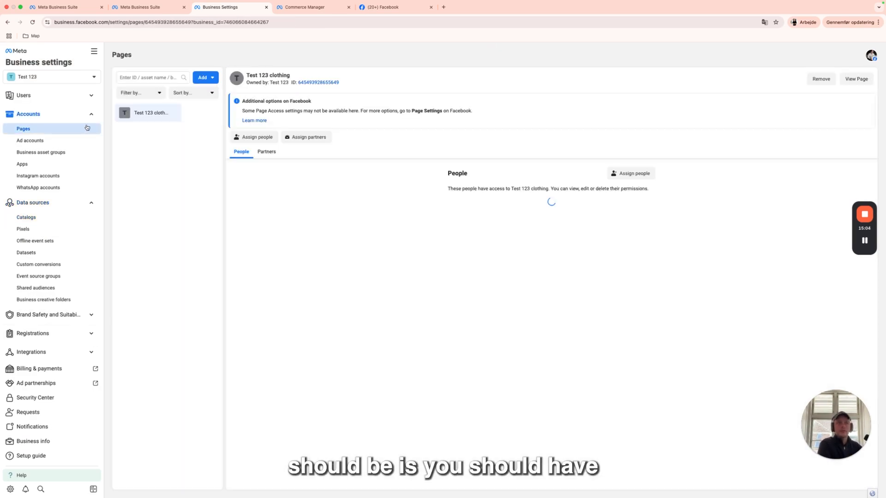
pyautogui.click(51, 95)
pyautogui.click(46, 110)
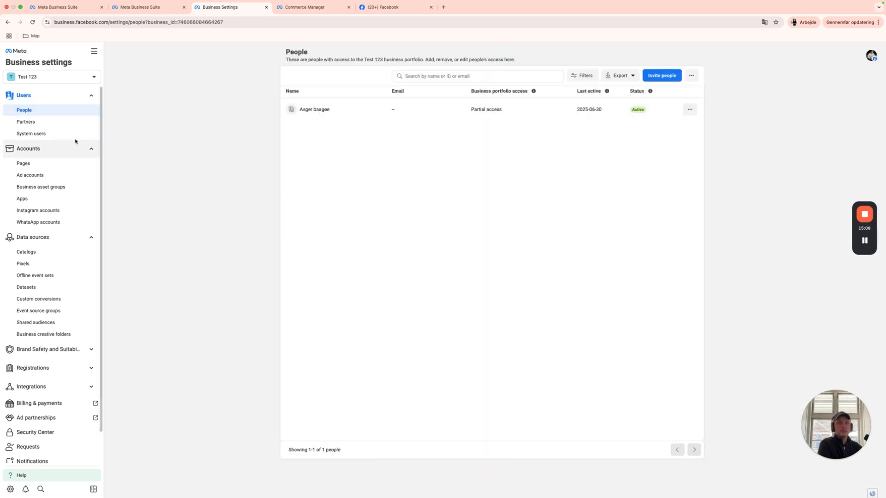
pyautogui.click(59, 162)
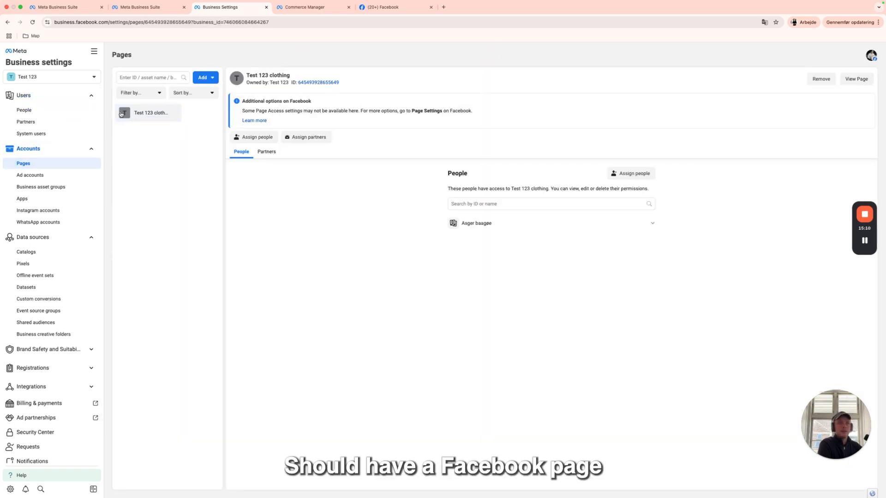
pyautogui.click(66, 178)
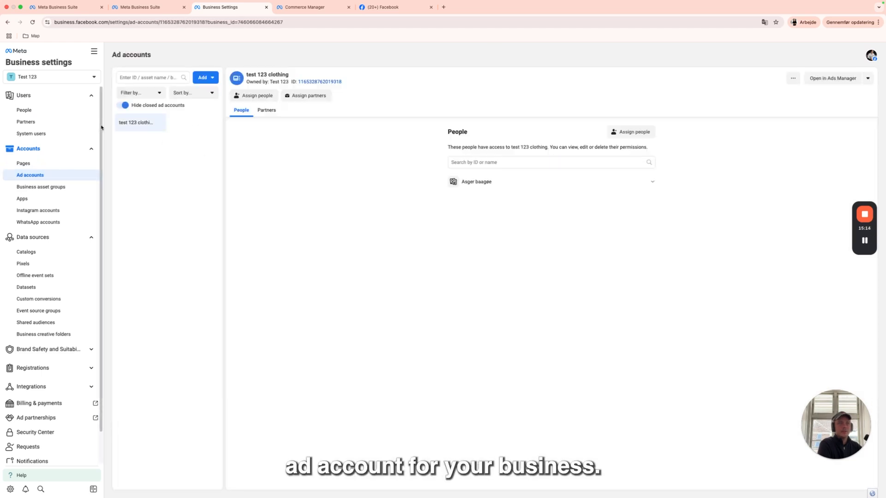
pyautogui.scroll(-1, 60, 210)
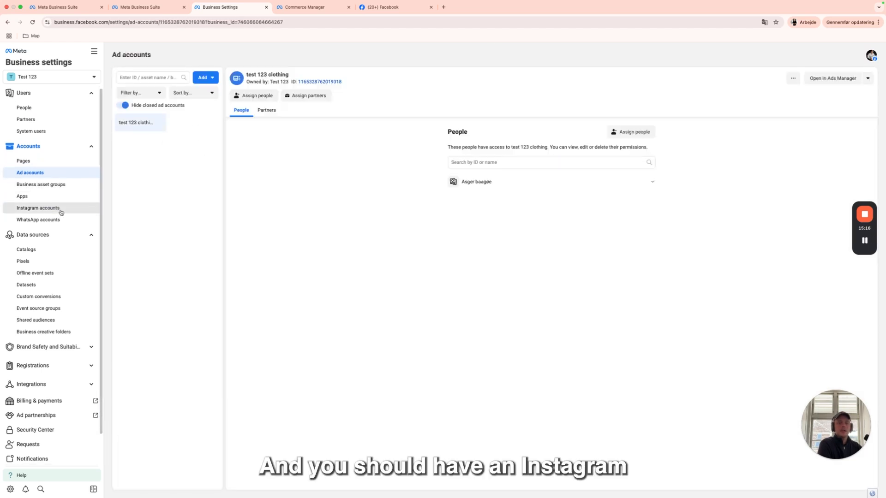
# - Preview adding an Instagram account, close it, and switch to the Facebook tab
pyautogui.click(60, 209)
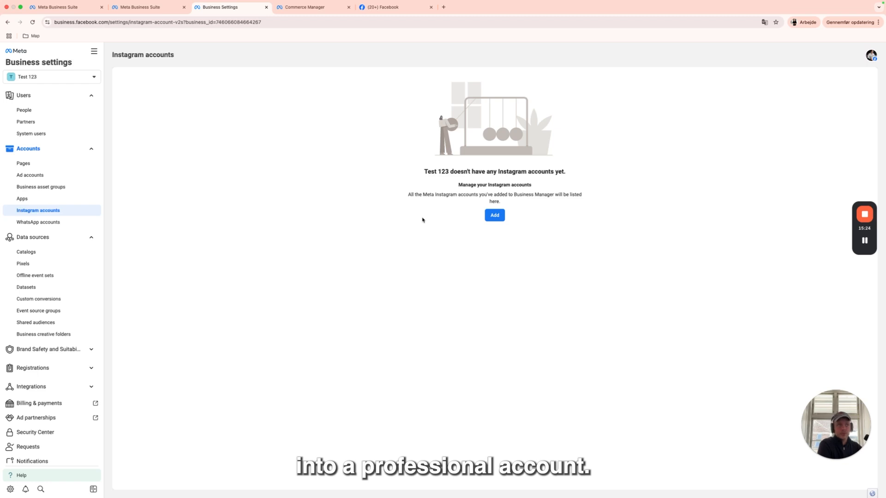
pyautogui.click(494, 215)
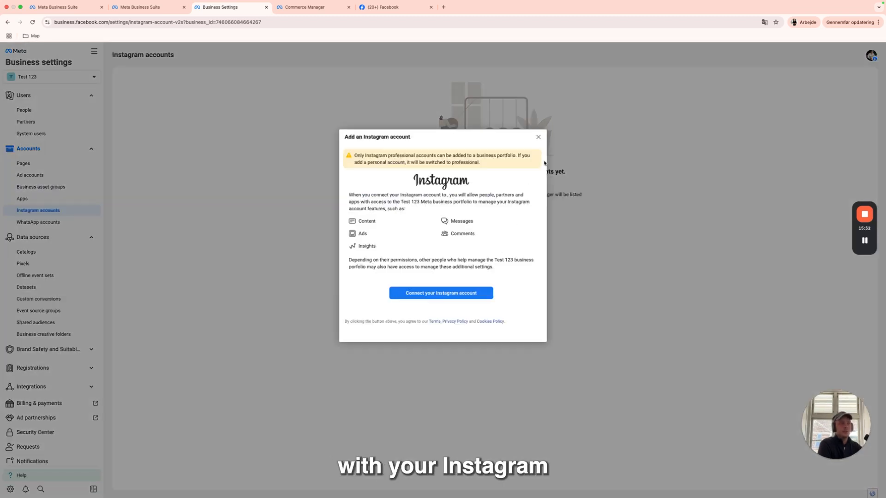
pyautogui.click(538, 137)
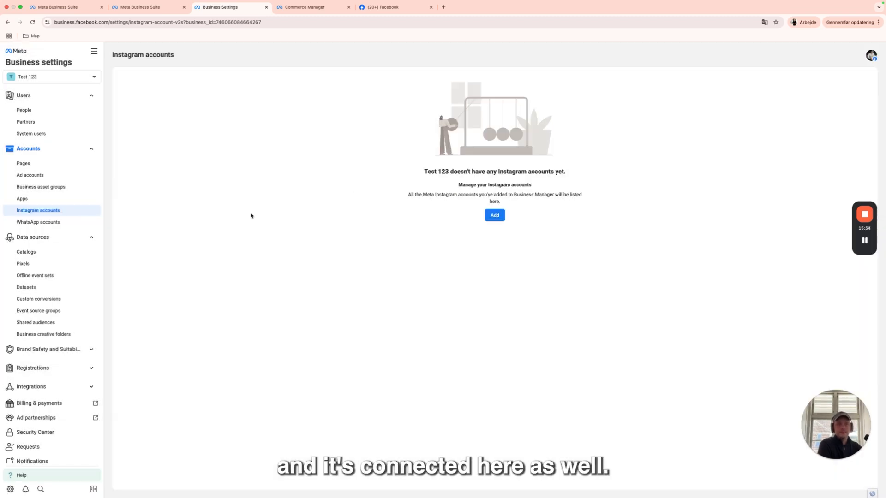
pyautogui.click(376, 10)
# - Switch to acting as the Test 123 clothing Page and go to that Page
pyautogui.click(873, 52)
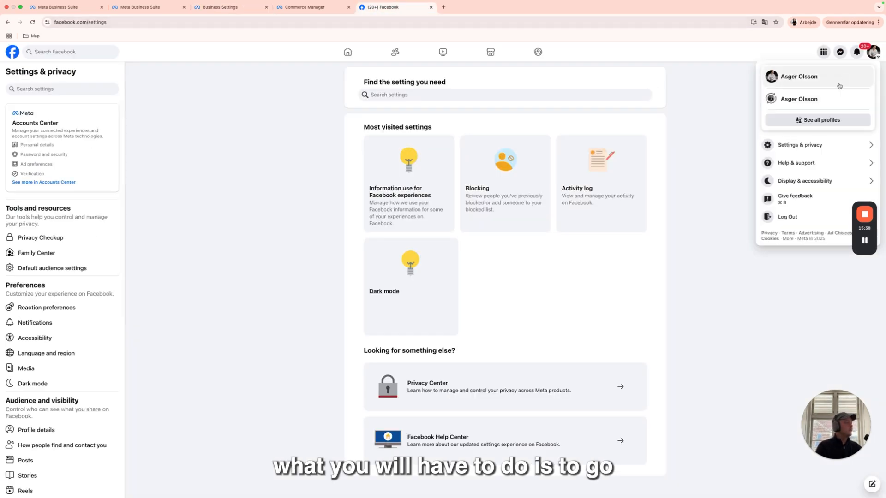
pyautogui.click(779, 119)
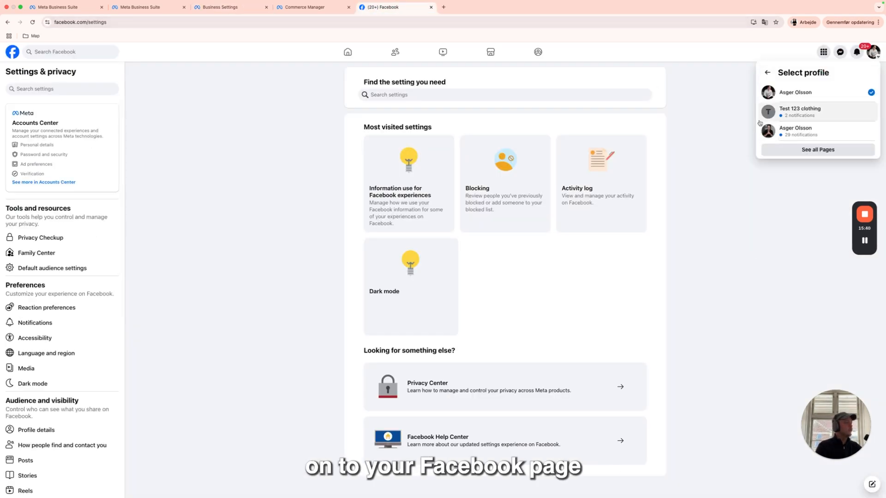
pyautogui.click(794, 113)
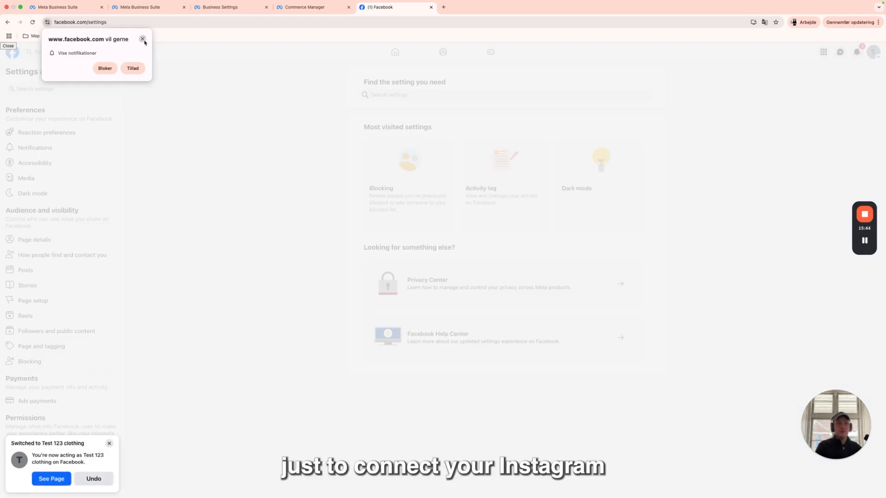
pyautogui.click(143, 39)
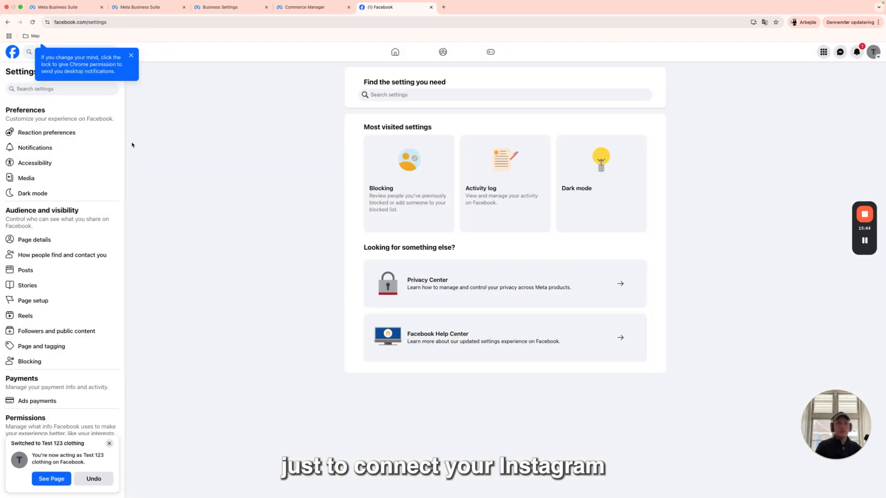
pyautogui.click(873, 51)
pyautogui.click(802, 74)
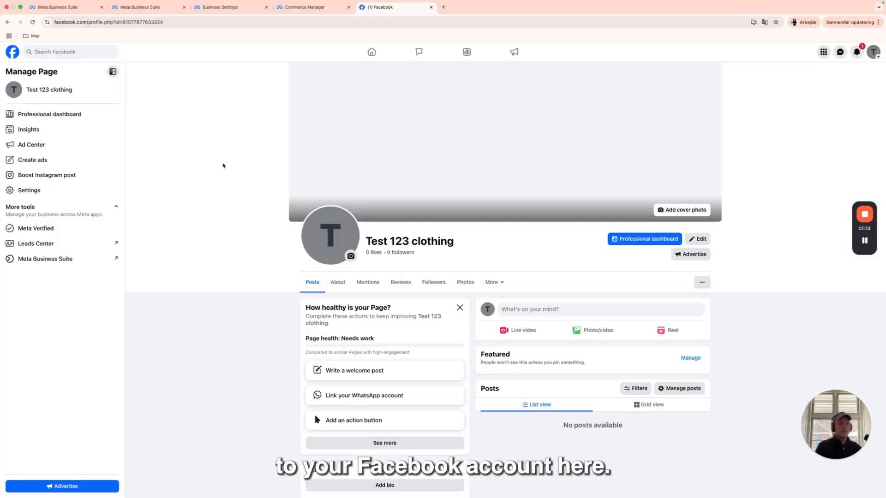
# - Open the Test 123 clothing Page's settings
pyautogui.click(875, 53)
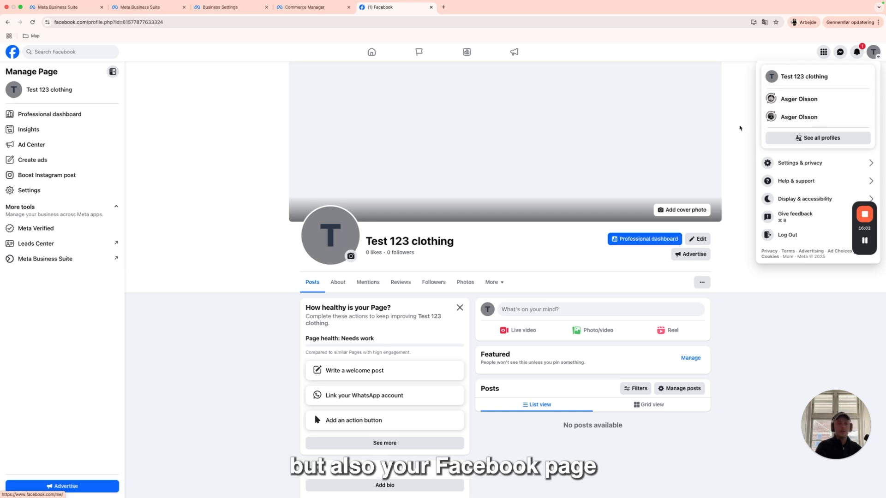
pyautogui.click(739, 127)
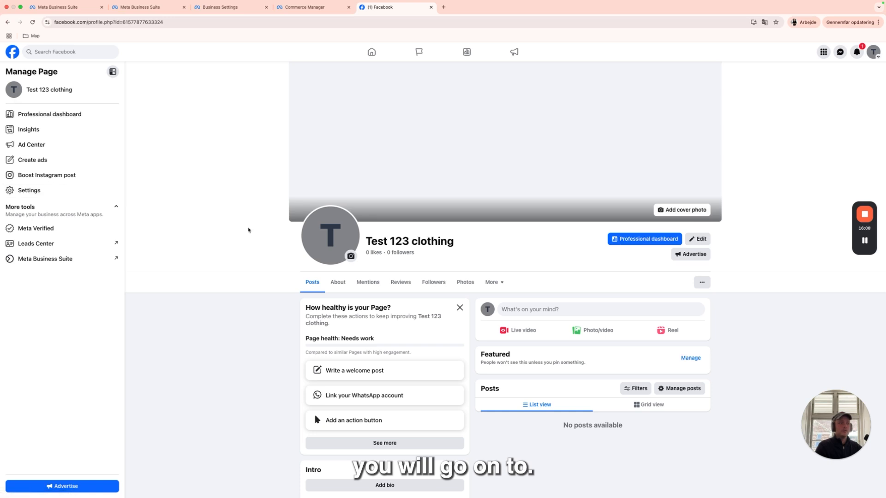
pyautogui.moveTo(484, 236); pyautogui.dragTo(390, 241)
pyautogui.click(136, 184)
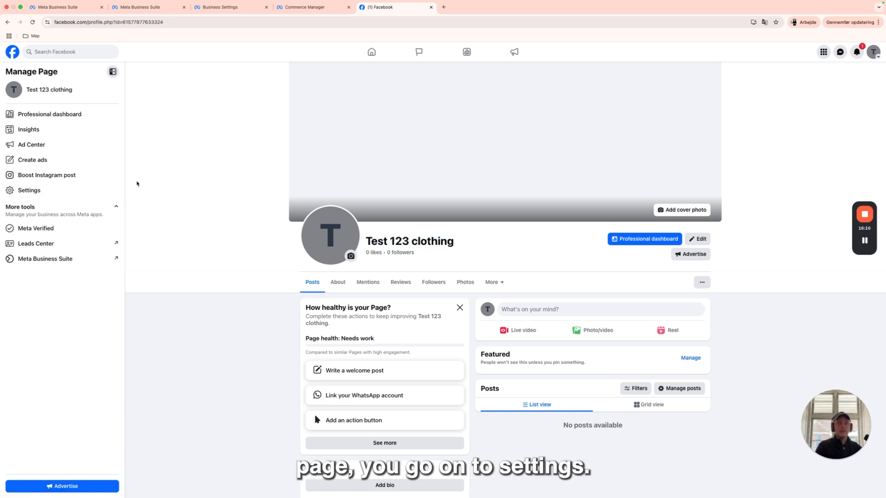
pyautogui.click(77, 188)
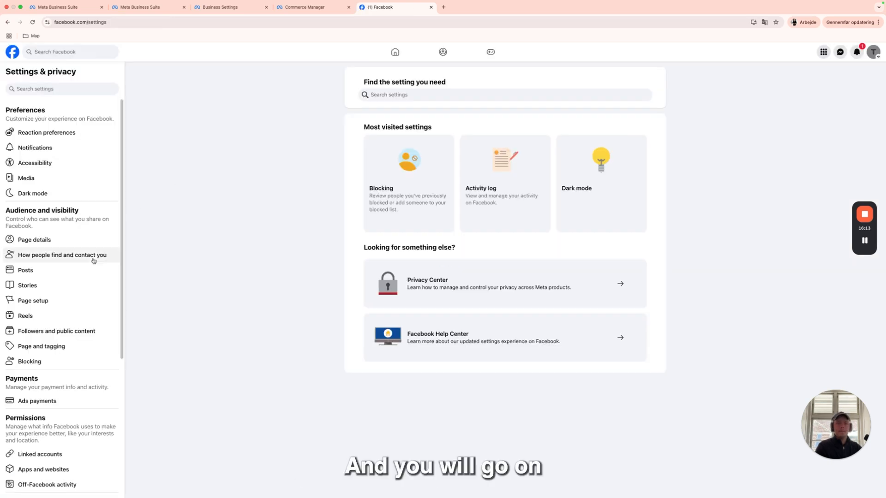
# - Go to the Page's Linked accounts, choose Instagram and start connecting an account
pyautogui.scroll(-2, 88, 304)
pyautogui.scroll(-3, 94, 299)
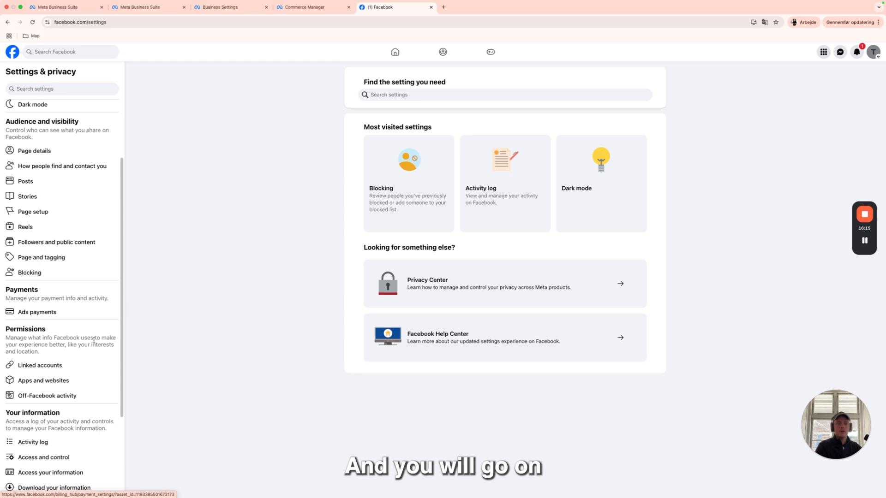
pyautogui.click(73, 364)
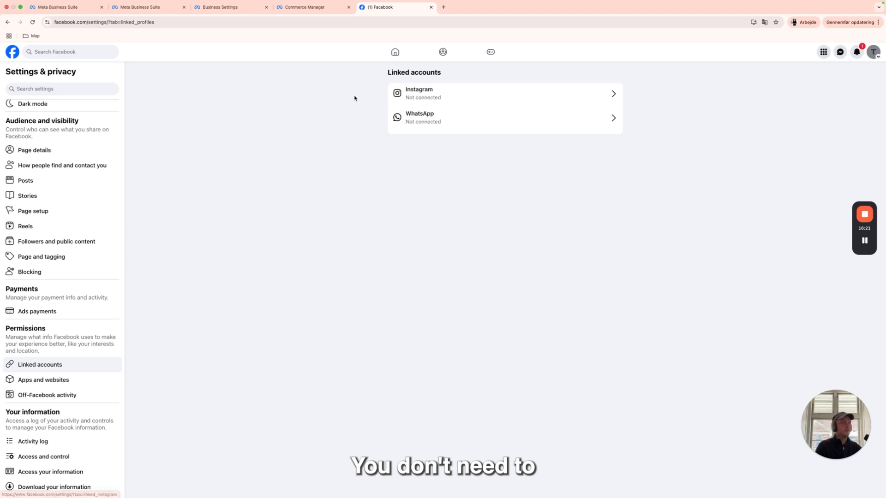
pyautogui.click(413, 91)
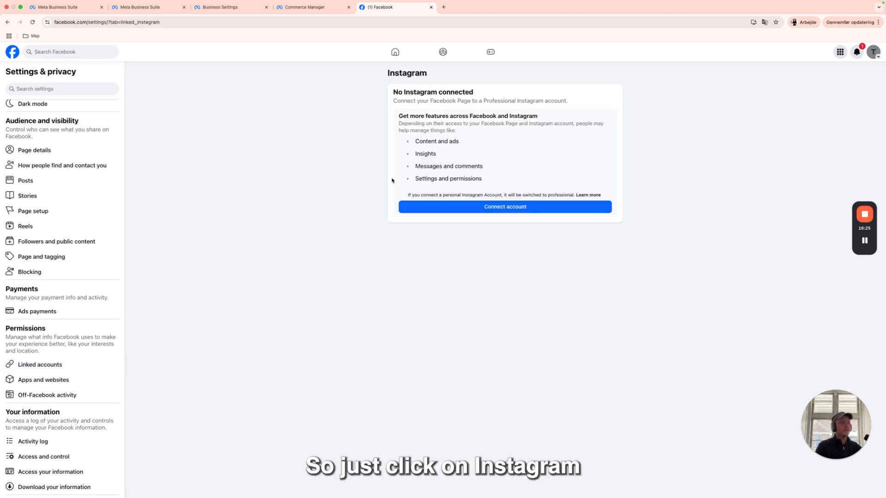
pyautogui.click(476, 205)
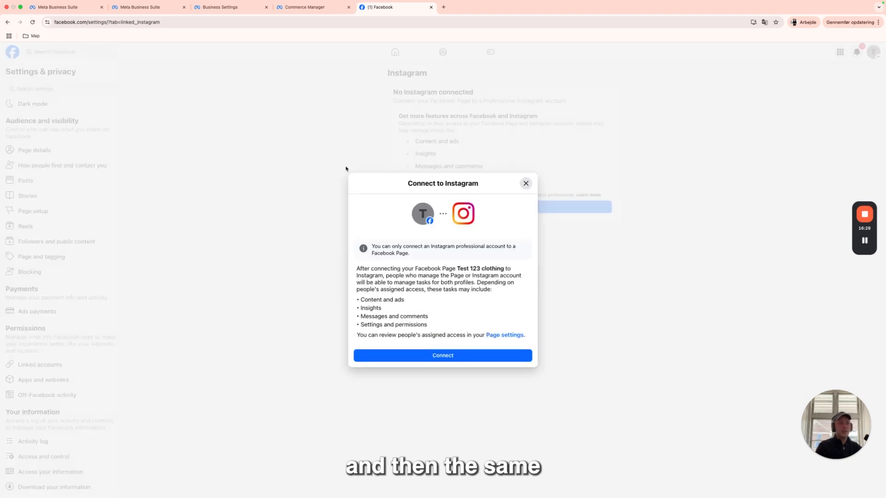
# - Confirm connecting the Page to Instagram and accept the message settings to reach the login
pyautogui.click(244, 9)
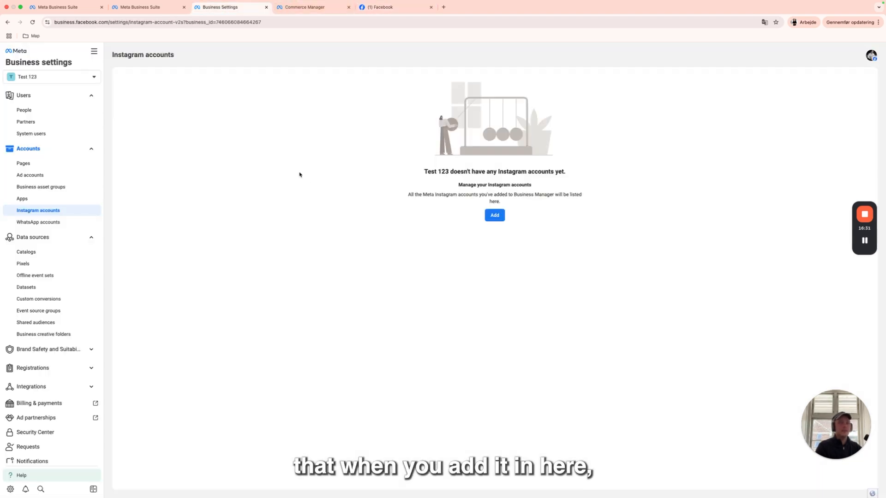
pyautogui.click(385, 8)
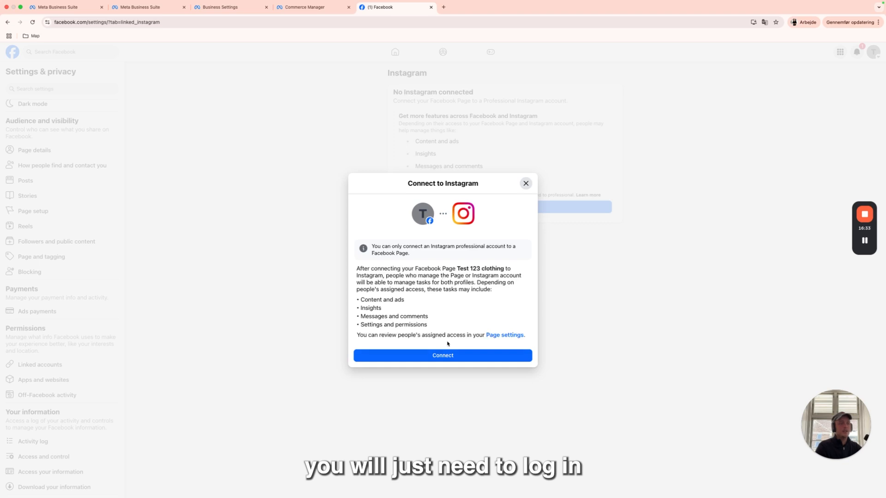
pyautogui.click(458, 356)
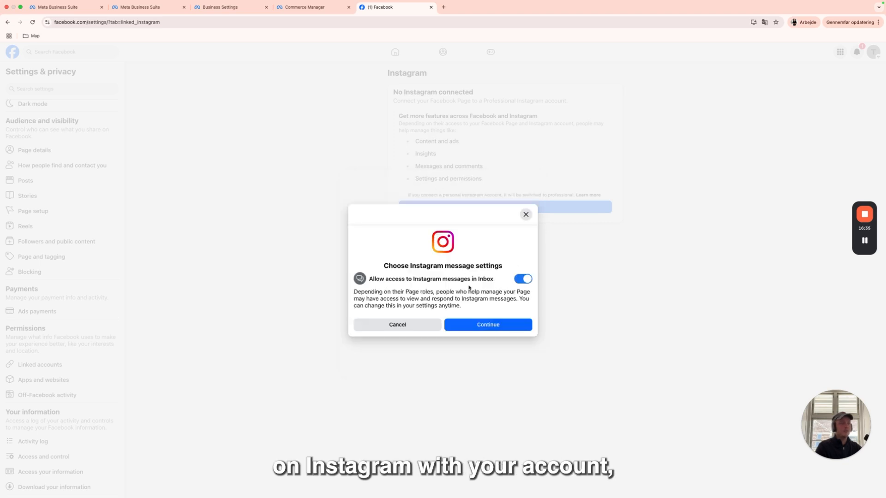
pyautogui.click(501, 328)
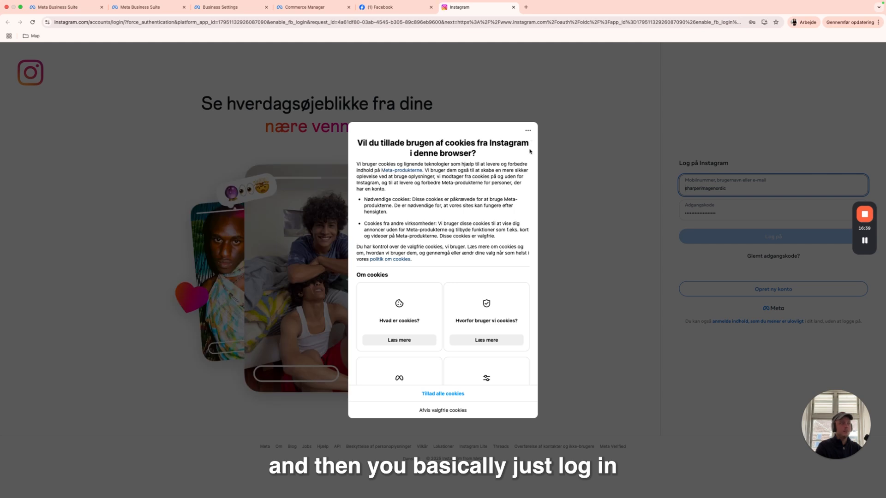
# - Abandon the Instagram login and settings prompt, then close the Facebook tab and return to Business Settings
pyautogui.click(513, 7)
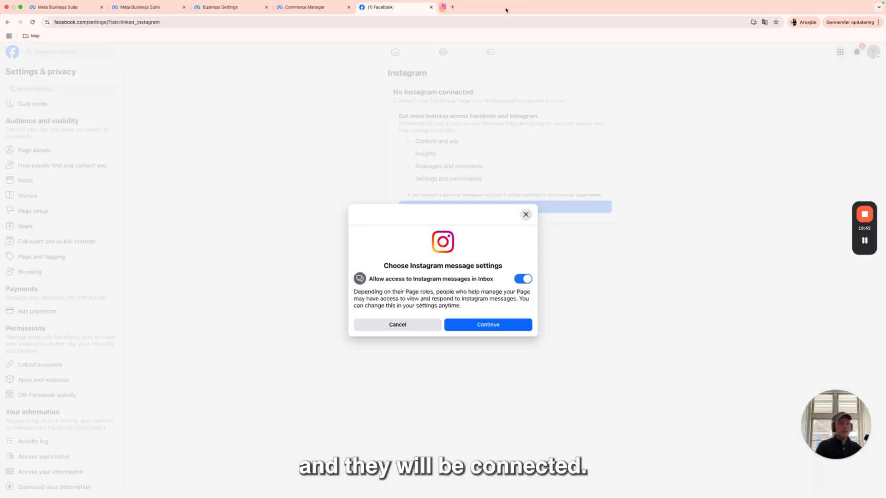
pyautogui.click(526, 215)
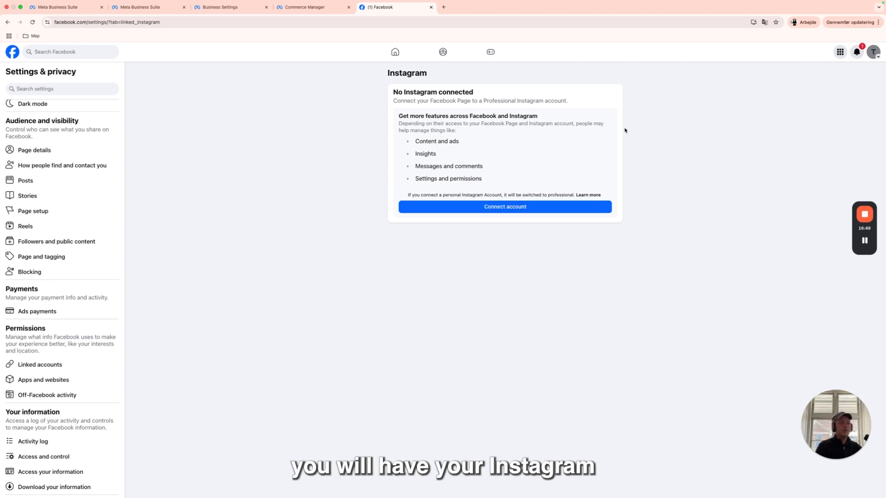
pyautogui.moveTo(378, 73); pyautogui.dragTo(442, 95)
pyautogui.click(337, 118)
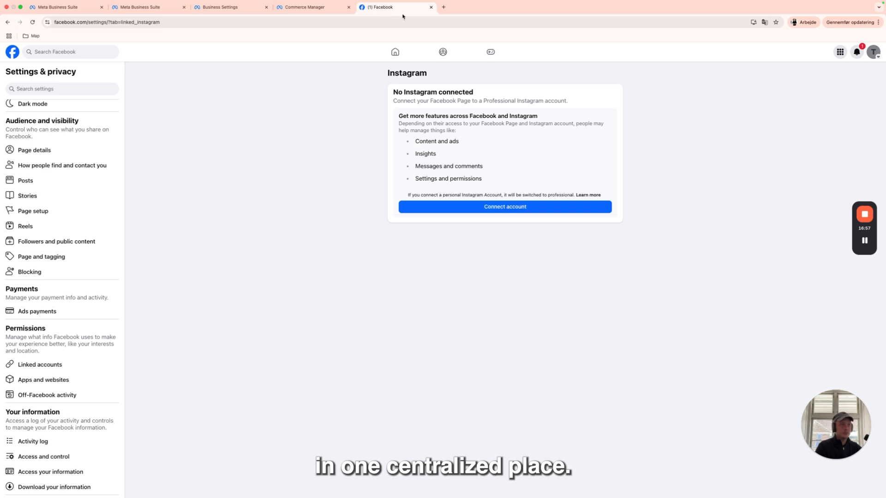
pyautogui.click(431, 7)
pyautogui.click(226, 7)
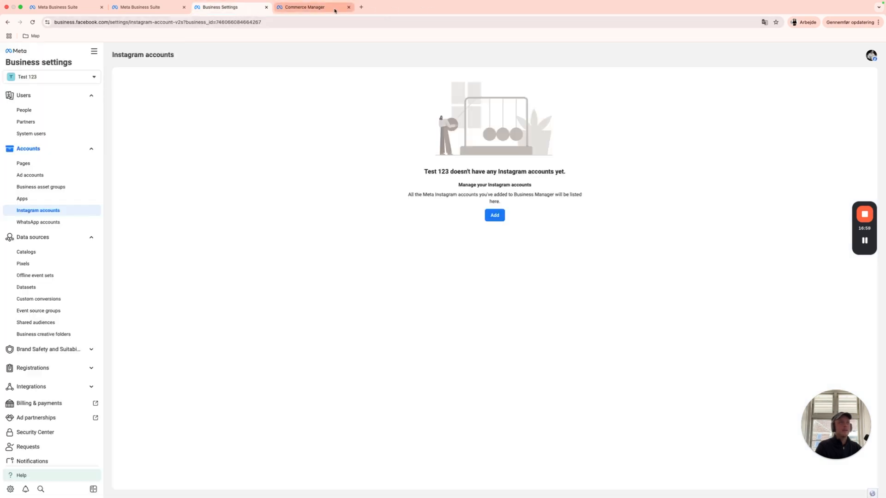
# - Close Commerce Manager, then check the Catalog_products catalog, pixels and Test 123 clothing dataset
pyautogui.click(348, 6)
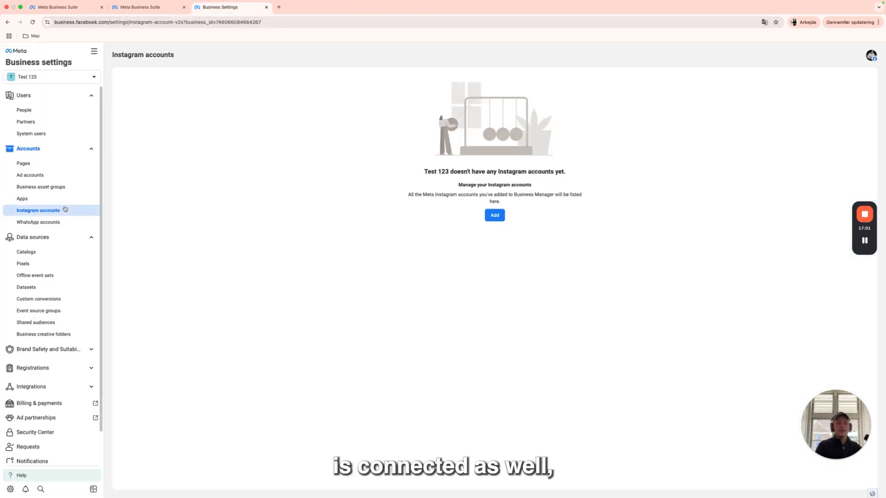
pyautogui.click(53, 251)
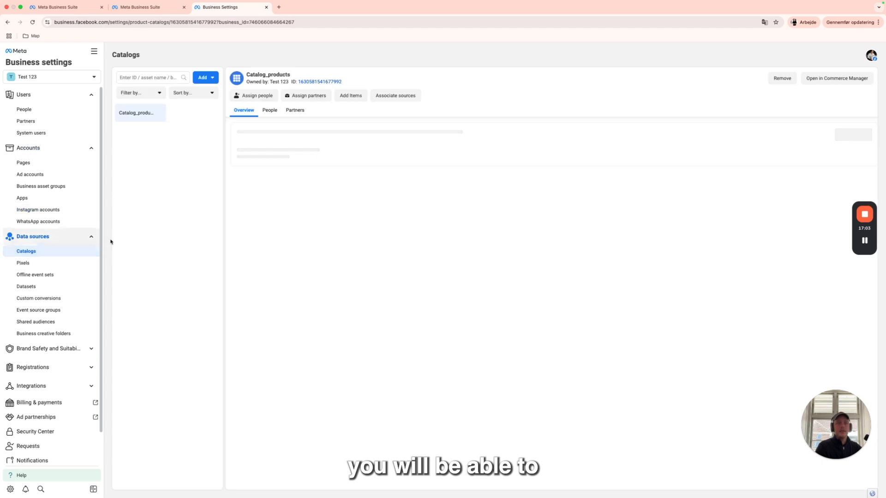
pyautogui.click(46, 287)
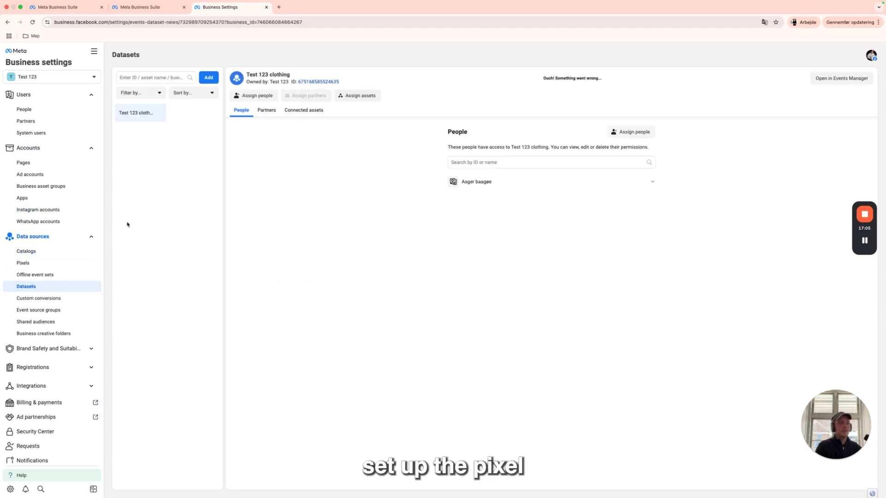
pyautogui.click(59, 263)
pyautogui.click(61, 252)
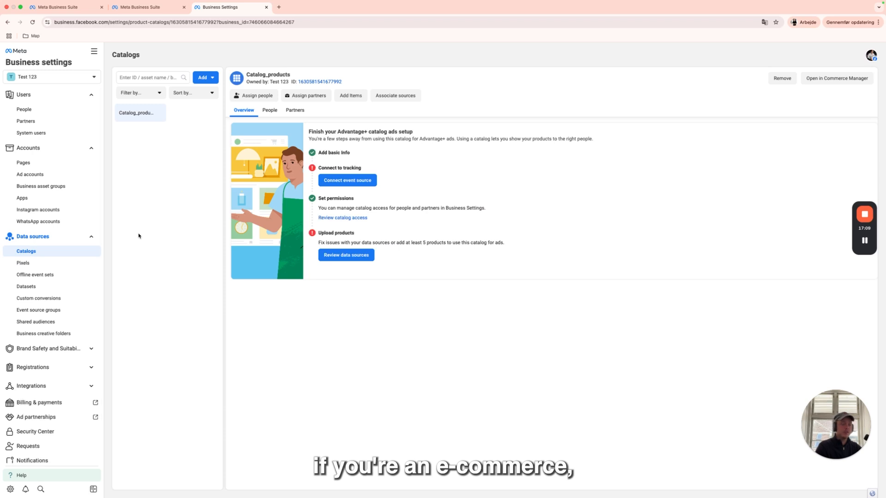
pyautogui.click(38, 289)
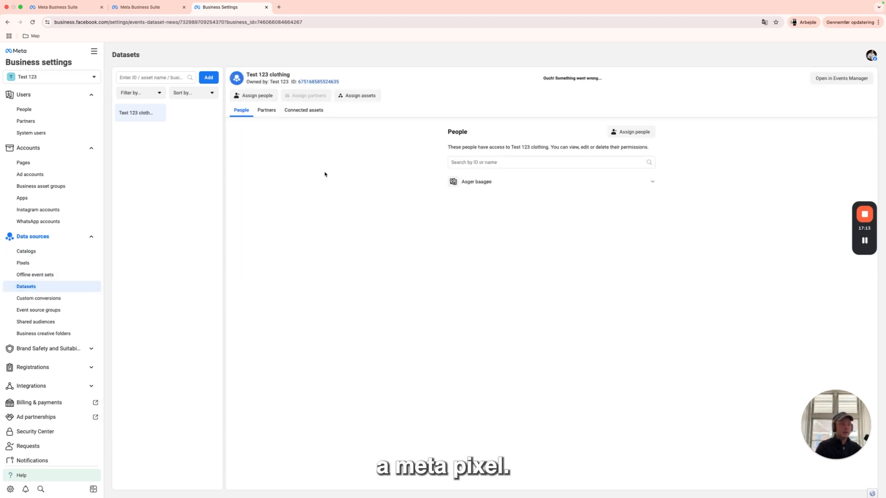